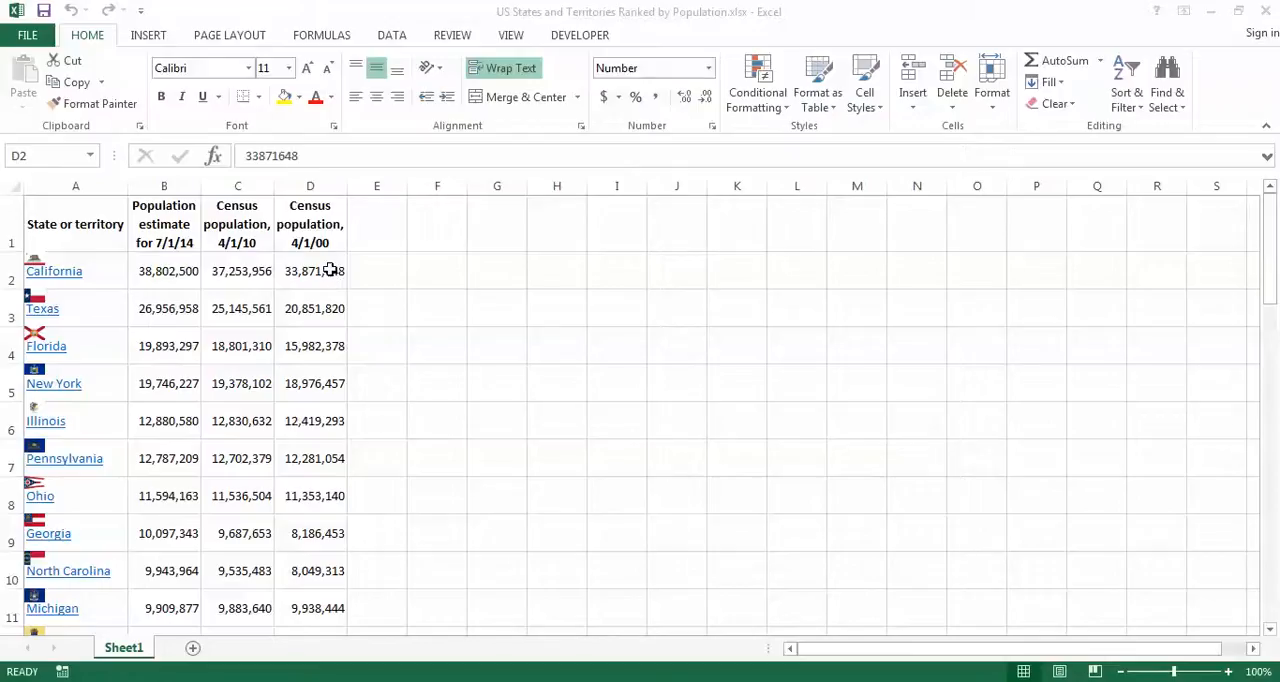
Step: Add a Greater Than highlight rule to D2:D53 for values above 10000000, with Light Red Fill with Dark Red Text
click(333, 277)
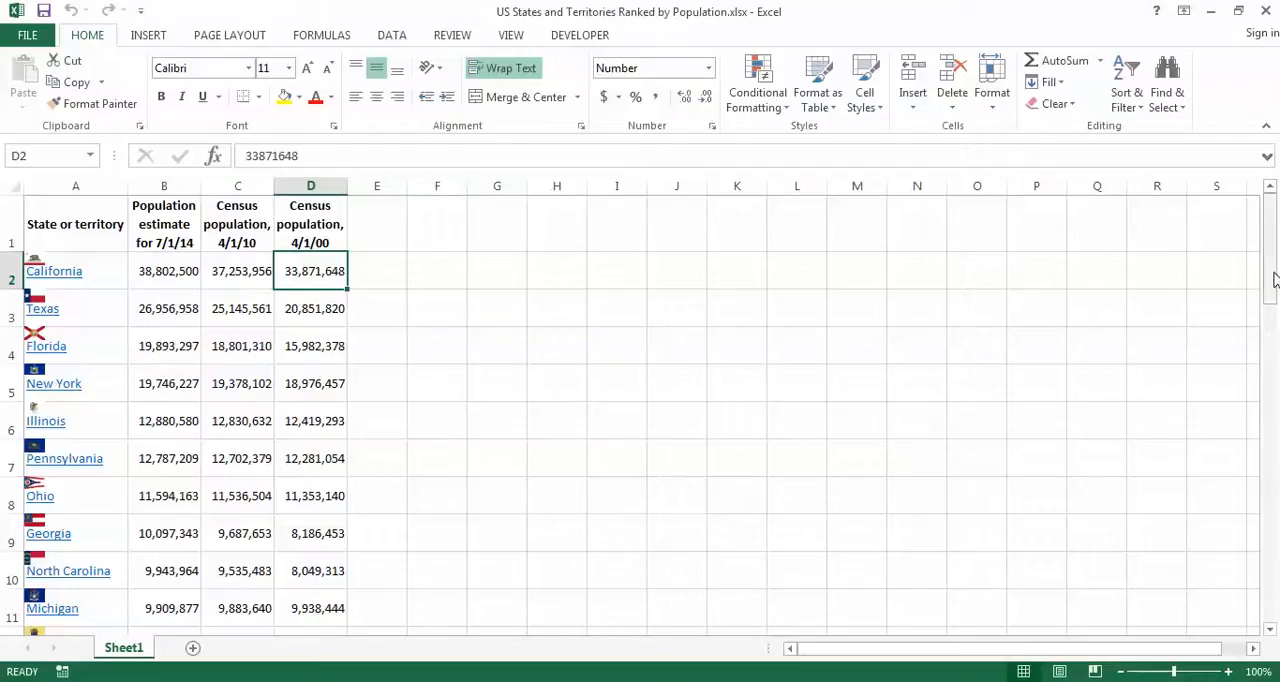
drag(1272, 279, 1272, 572)
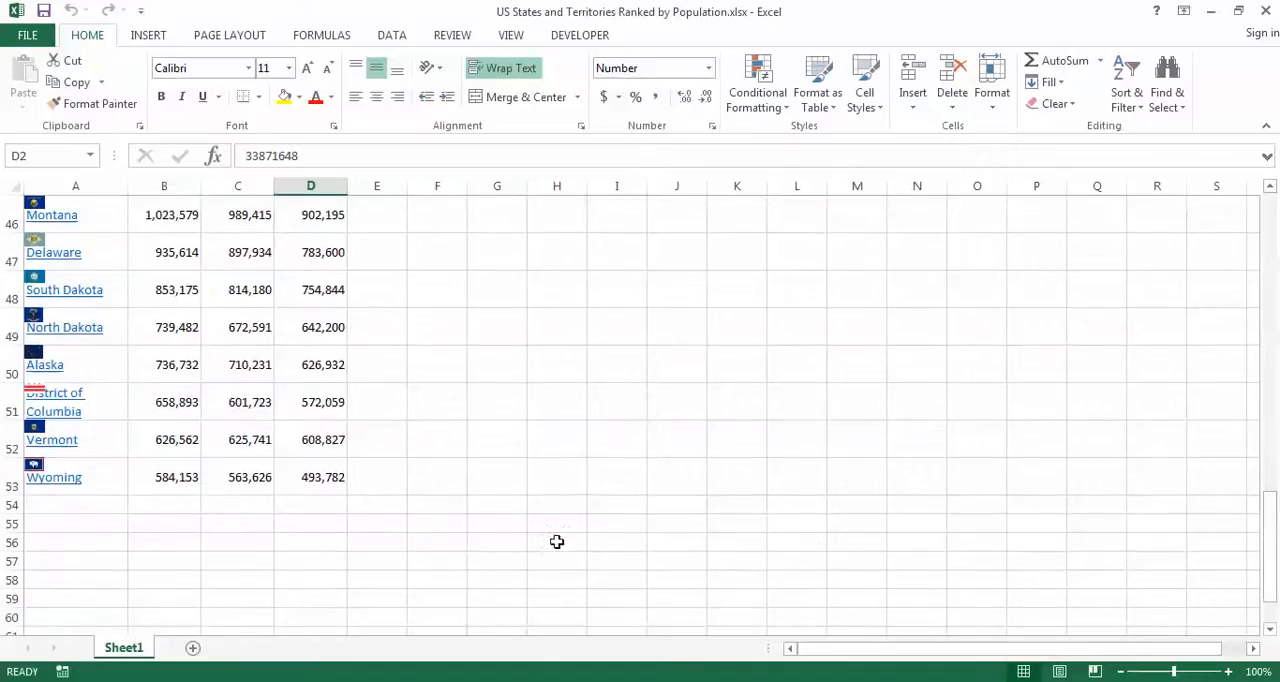
shift+click(314, 479)
drag(1270, 540, 1267, 197)
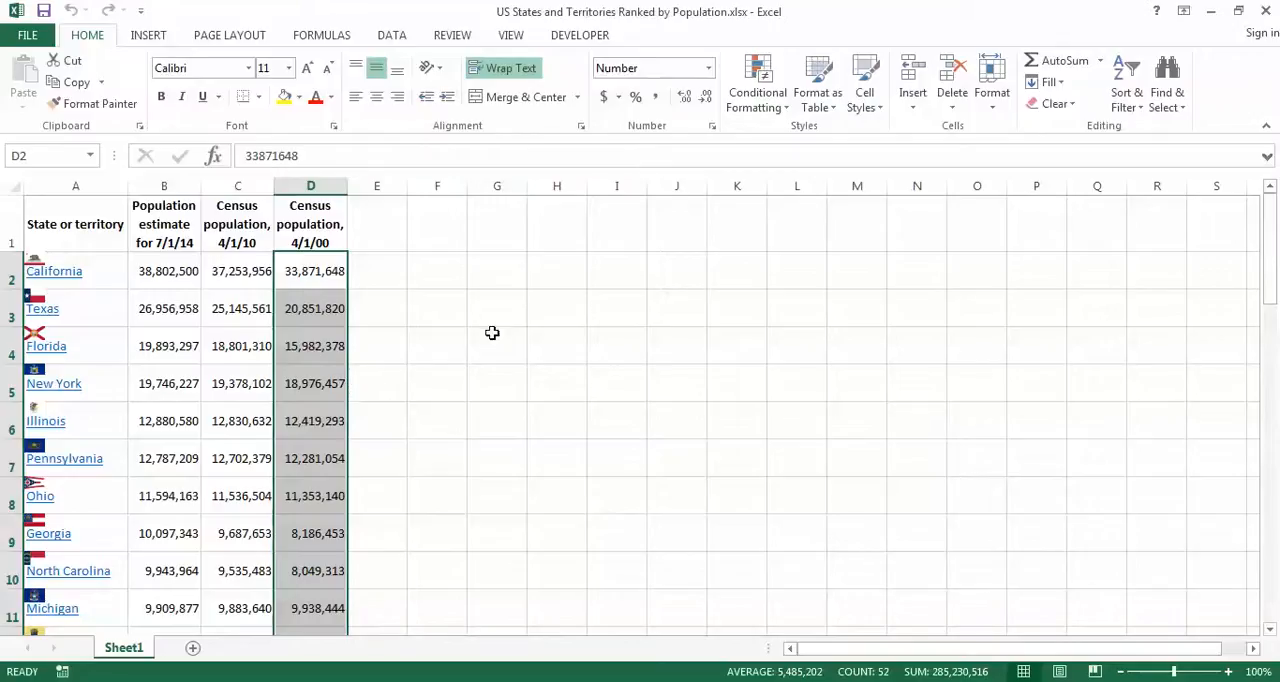
click(772, 108)
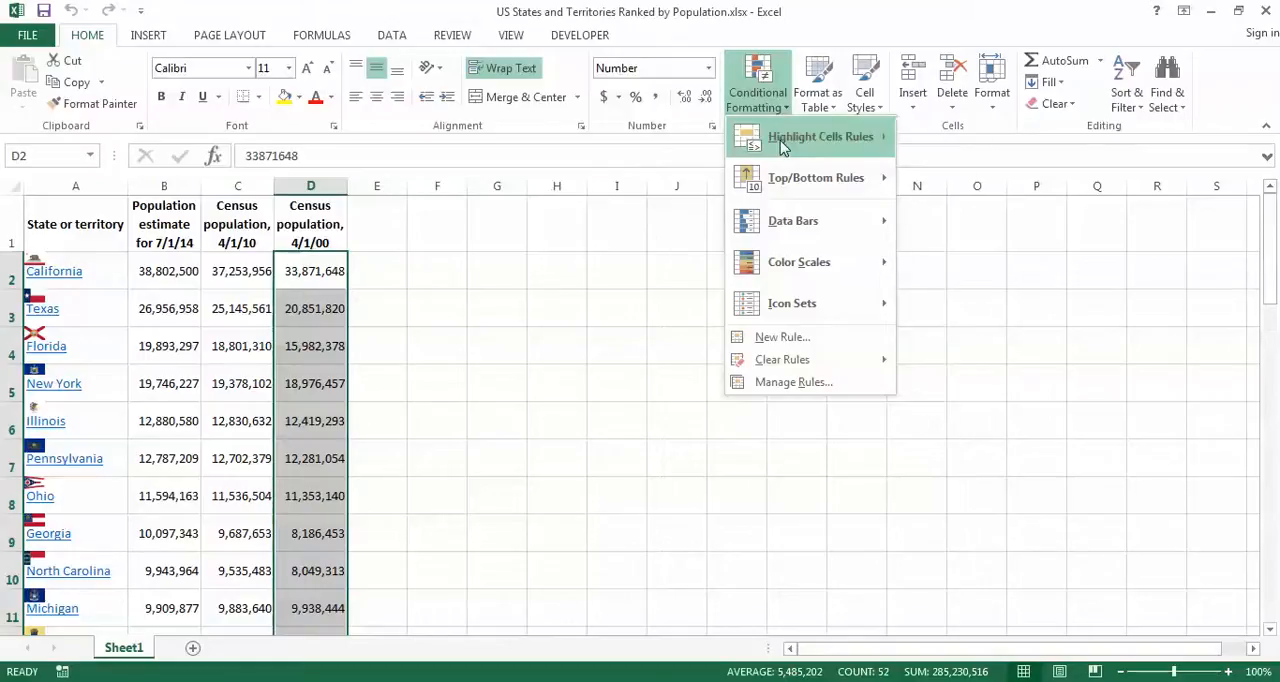
mouse_move(784, 147)
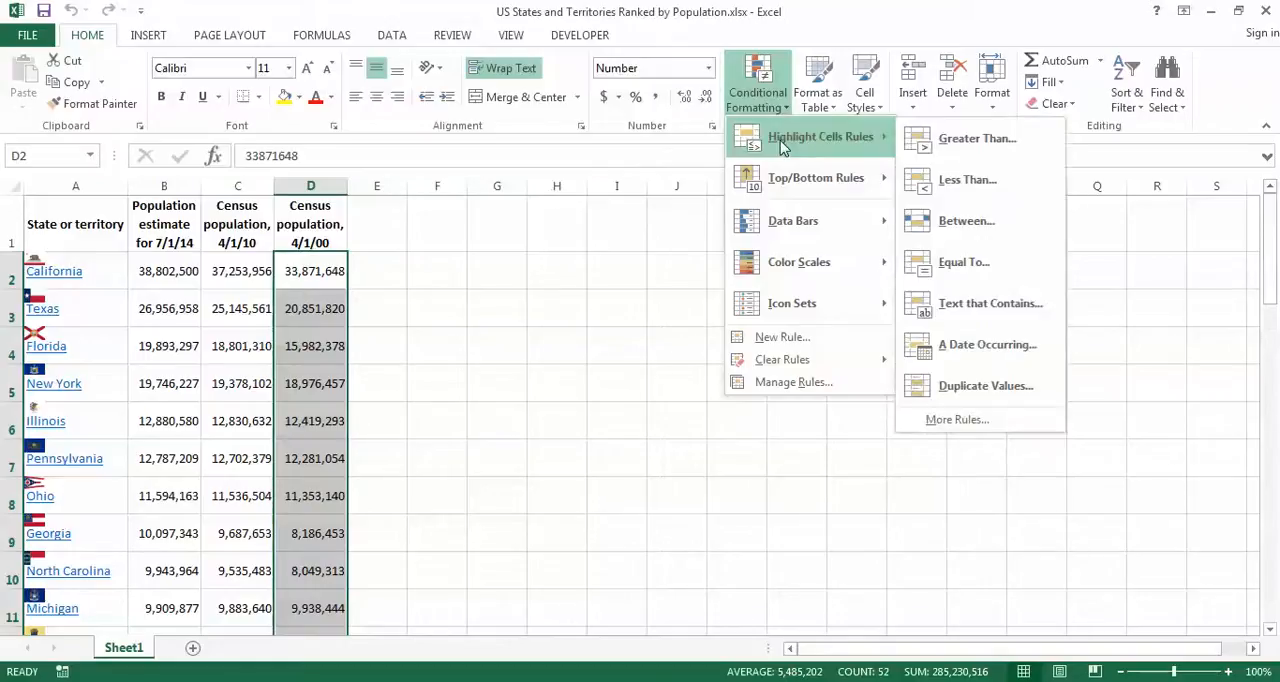
click(1008, 150)
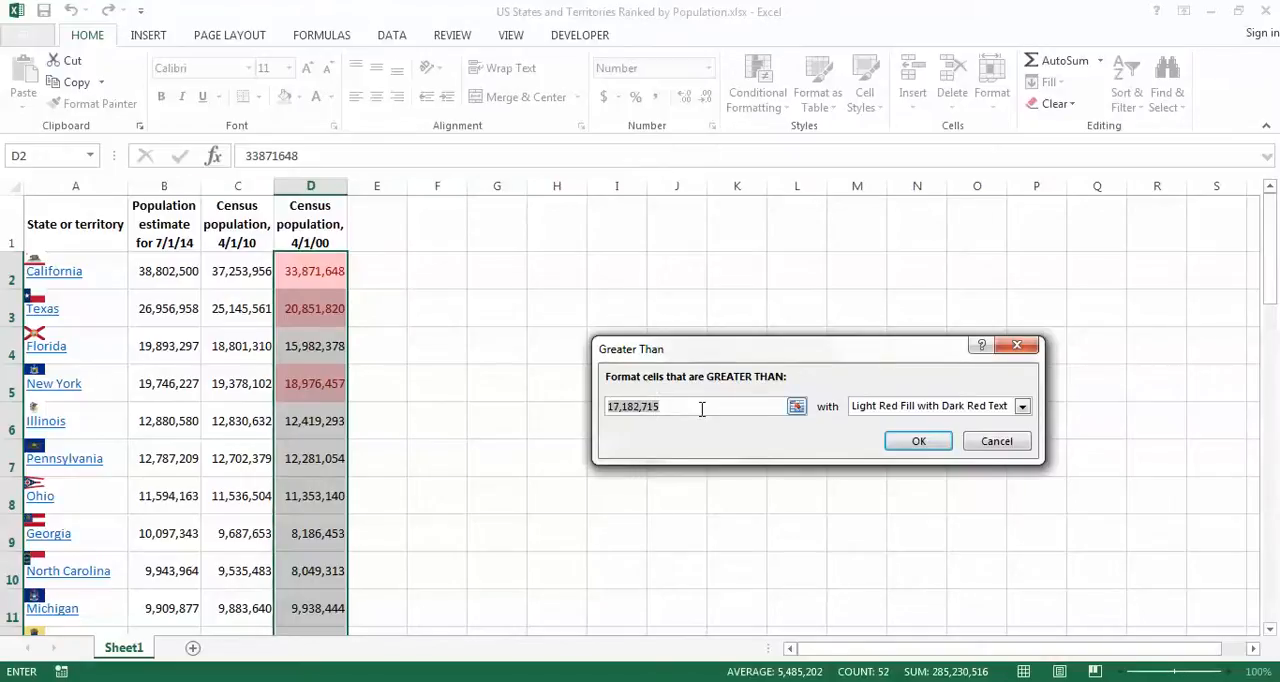
text(10000000)
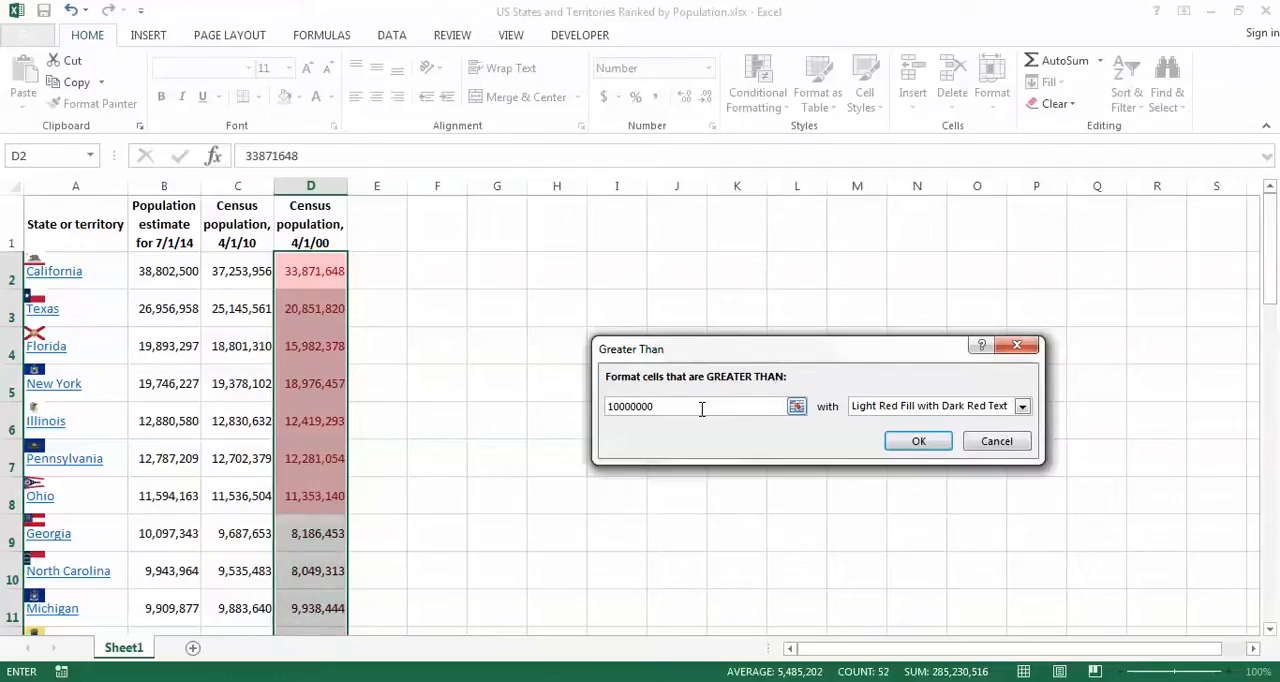
key(Tab)
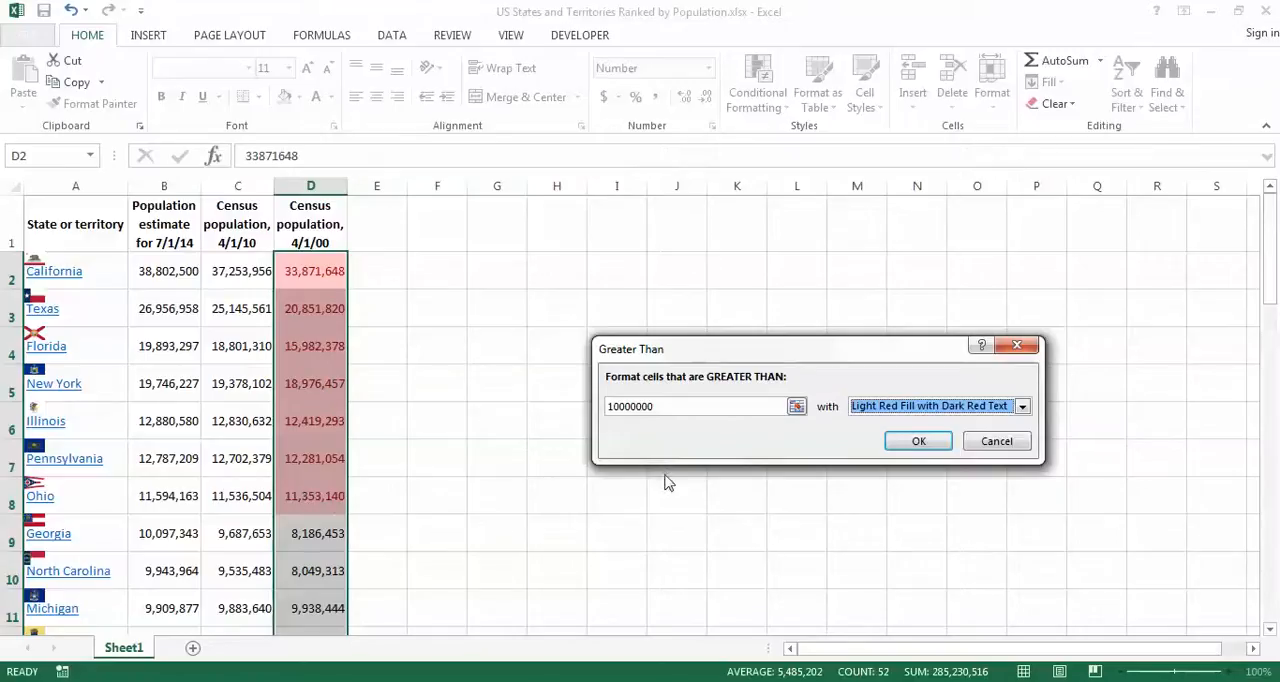
click(1022, 407)
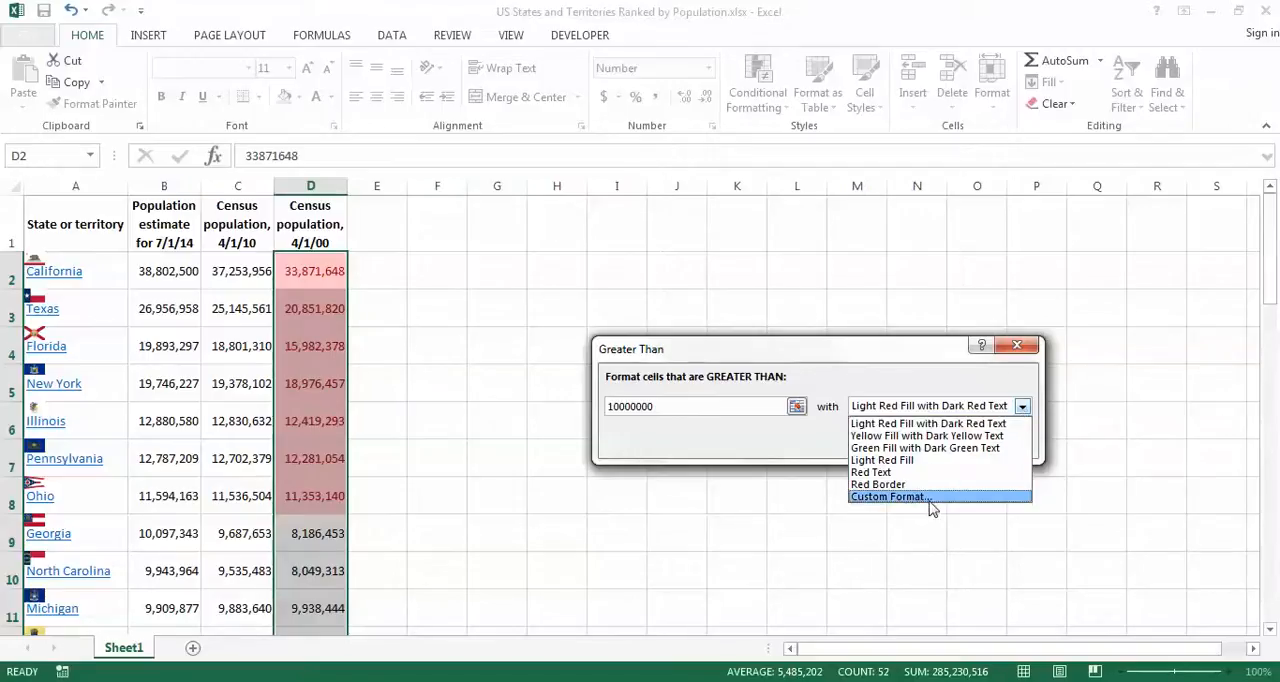
click(1023, 407)
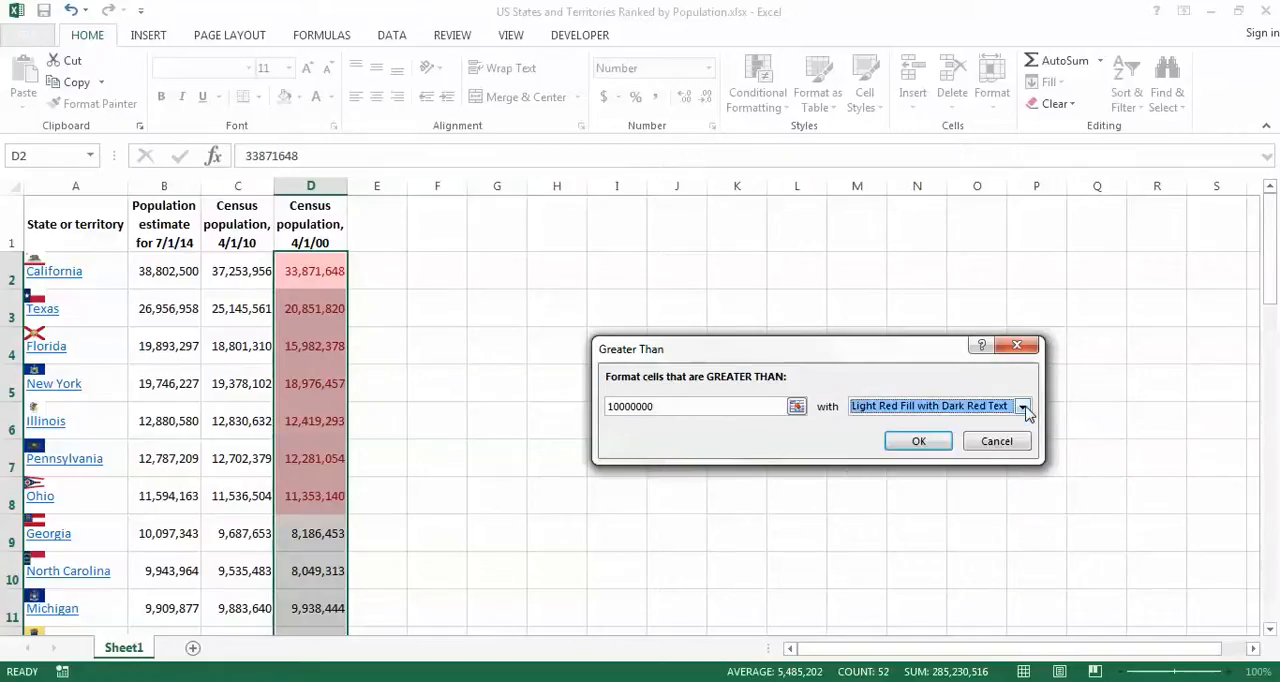
click(919, 442)
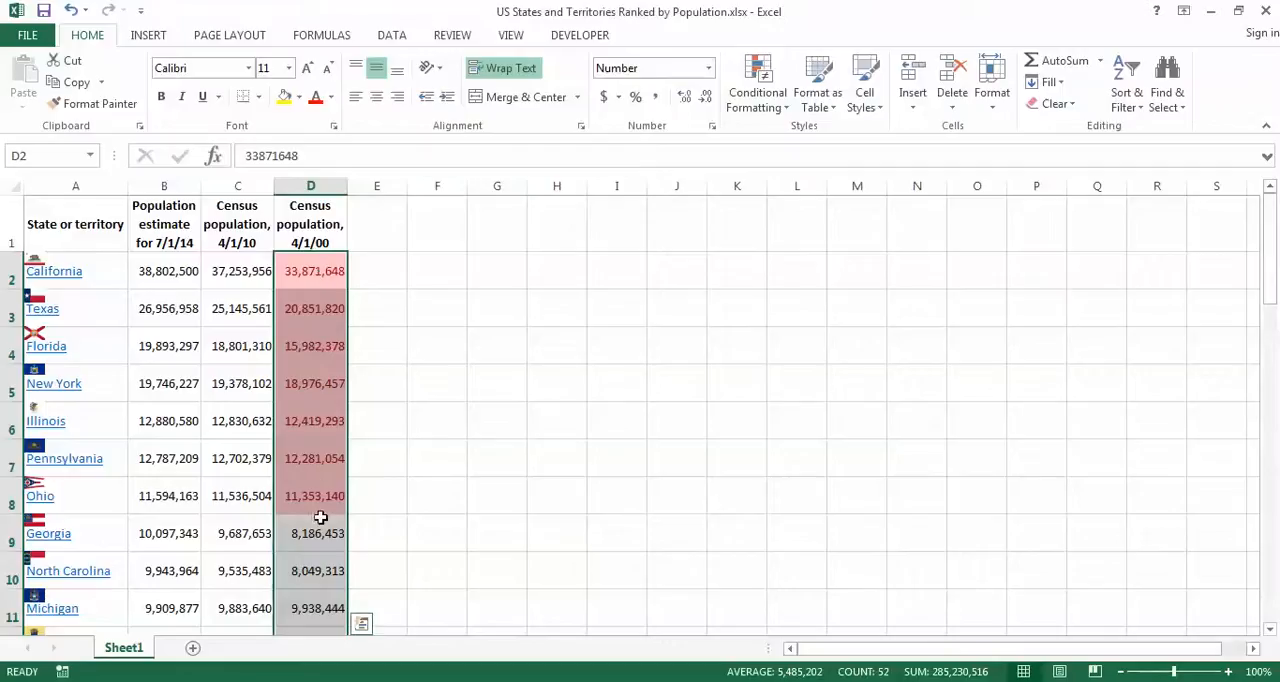
Step: Add a Less Than highlight rule to D2:D53 for values below 1000000, with Green Fill with Dark Green Text
click(772, 104)
mouse_move(778, 136)
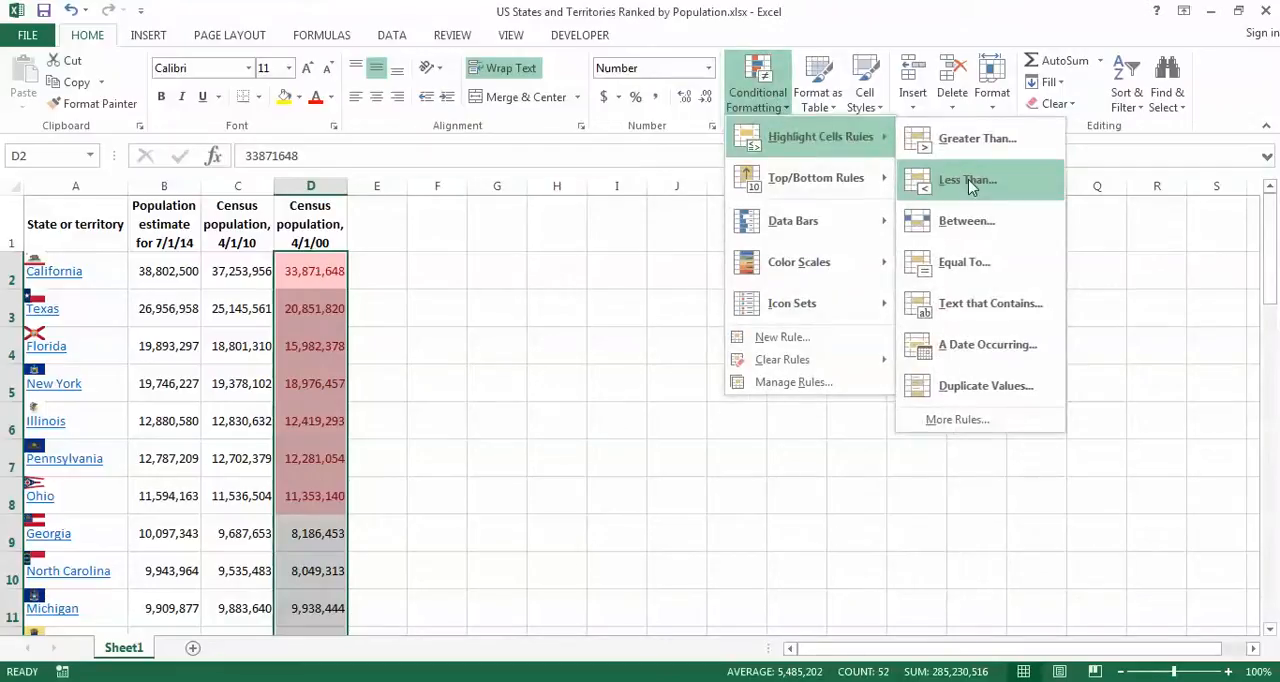
click(1010, 188)
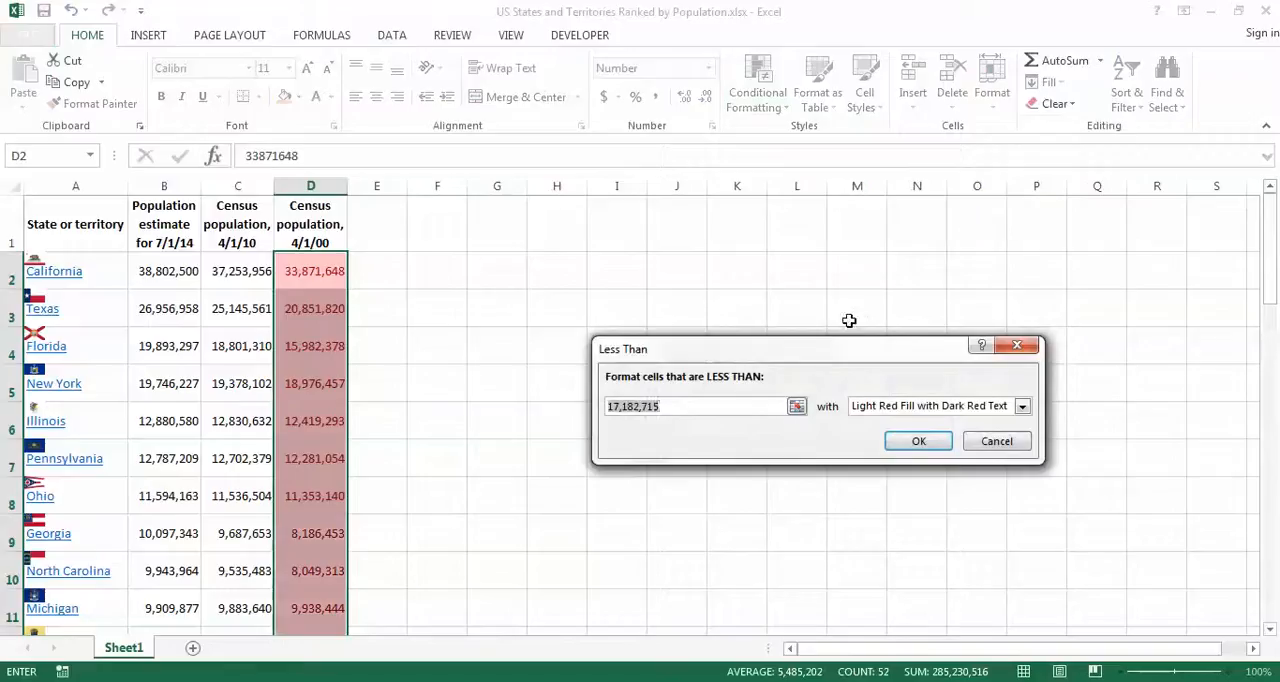
text(1000000)
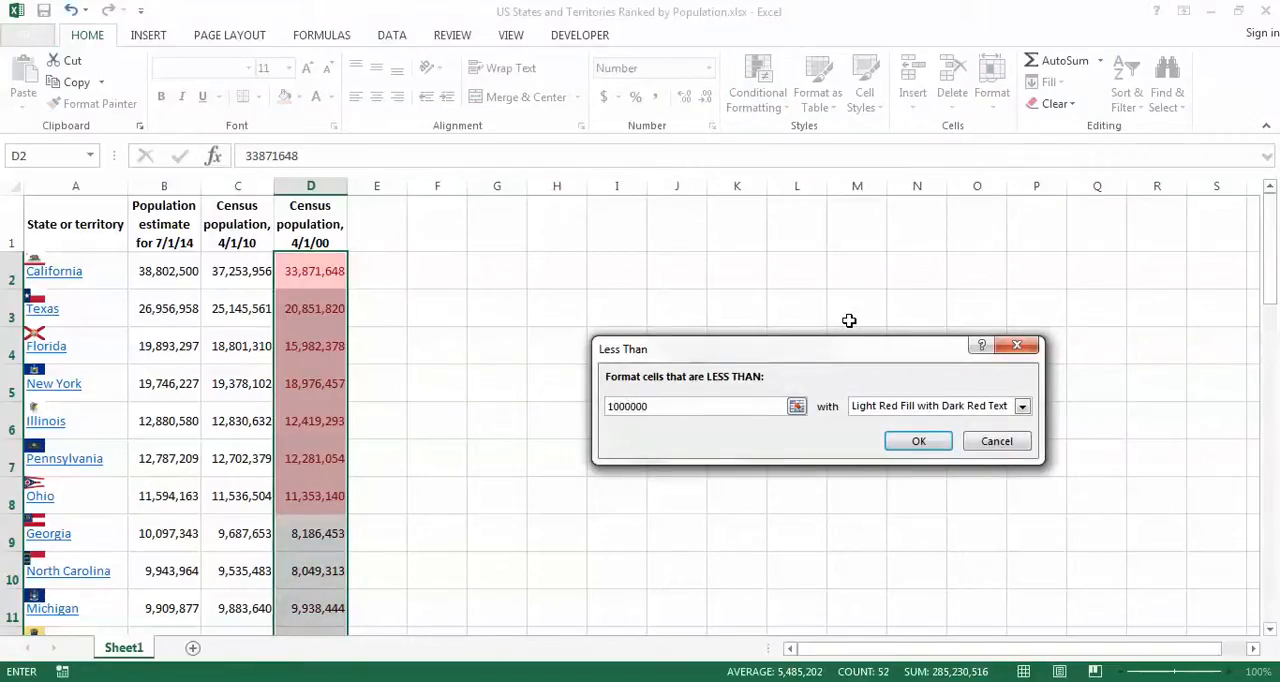
key(Tab)
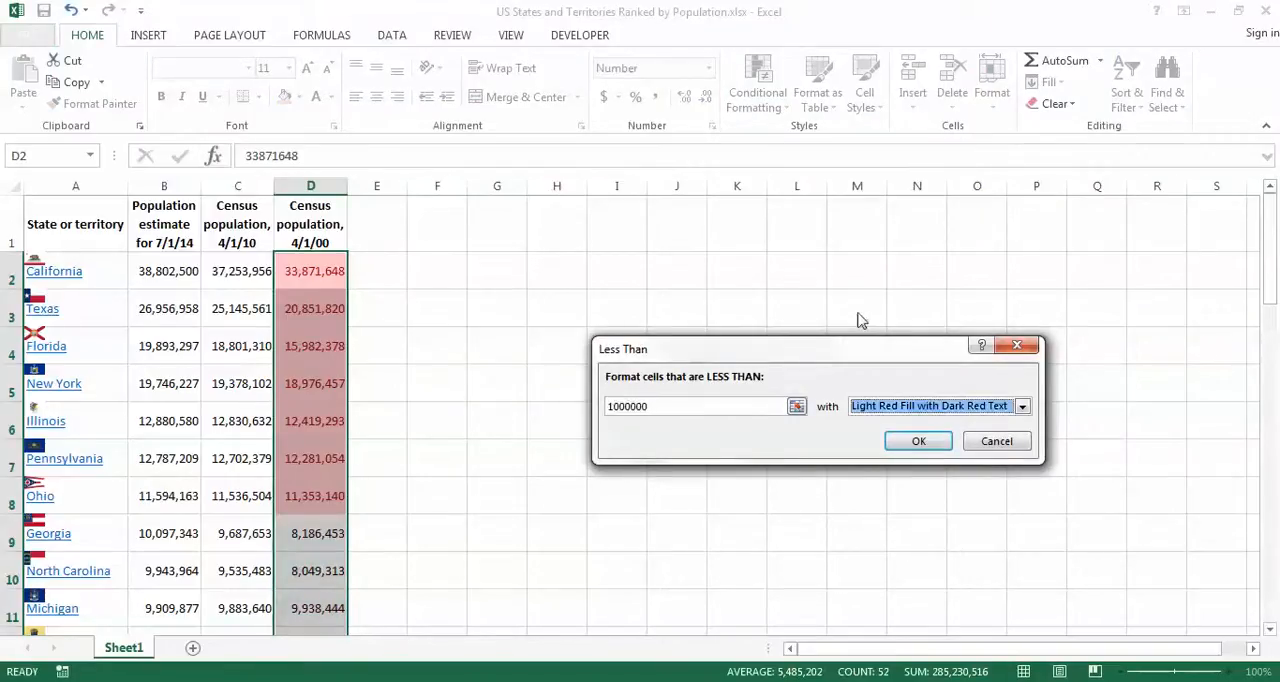
click(1022, 406)
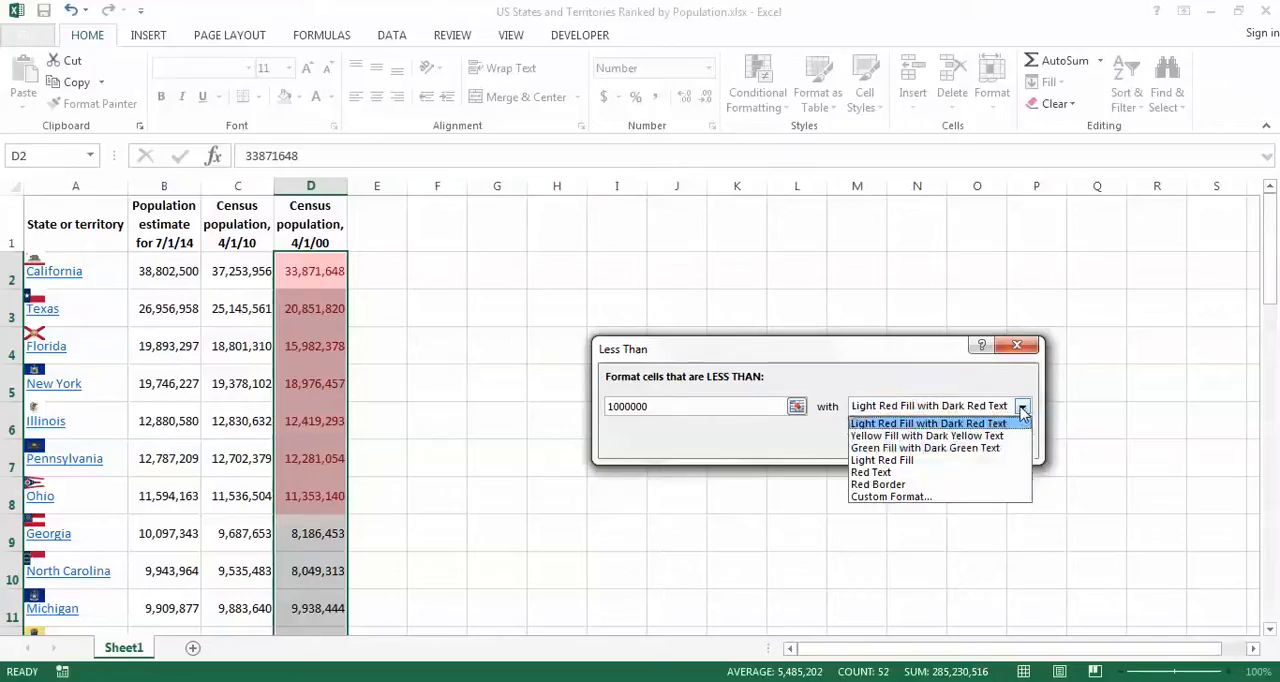
click(907, 450)
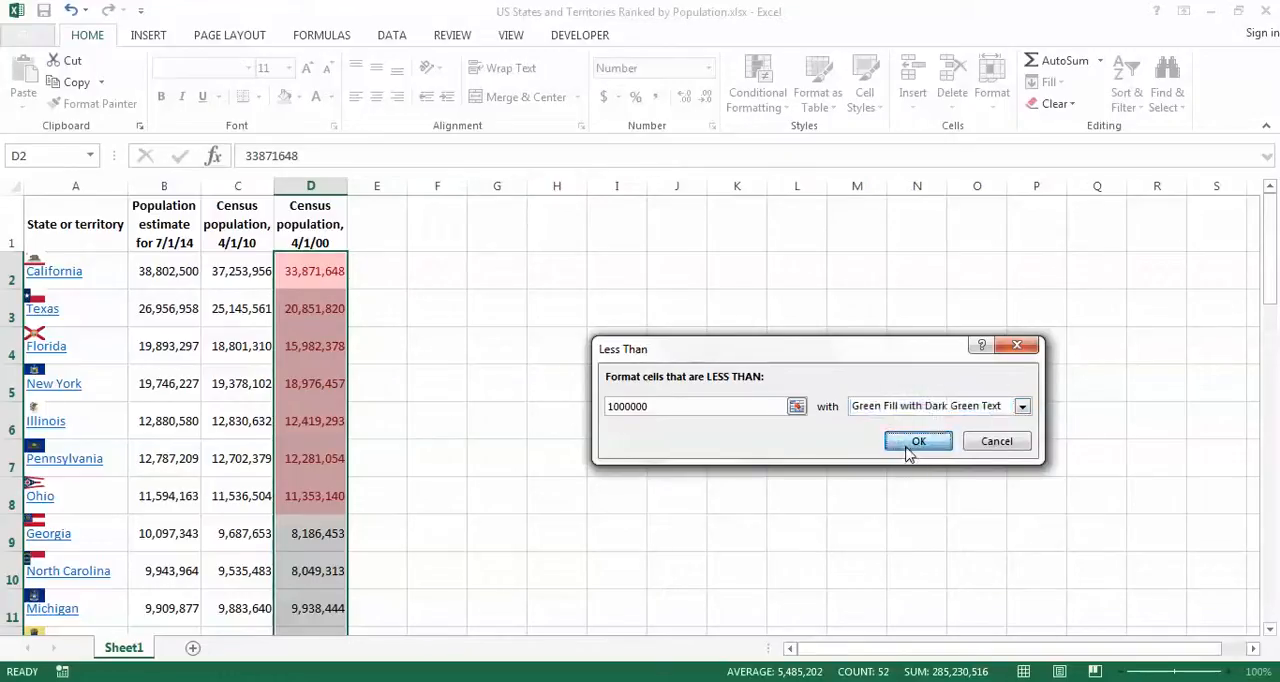
click(908, 449)
Step: Test the highlight rules by entering 500 as Colorado's 4/1/00 census population in D23, and undo the entry
drag(1271, 290, 1273, 408)
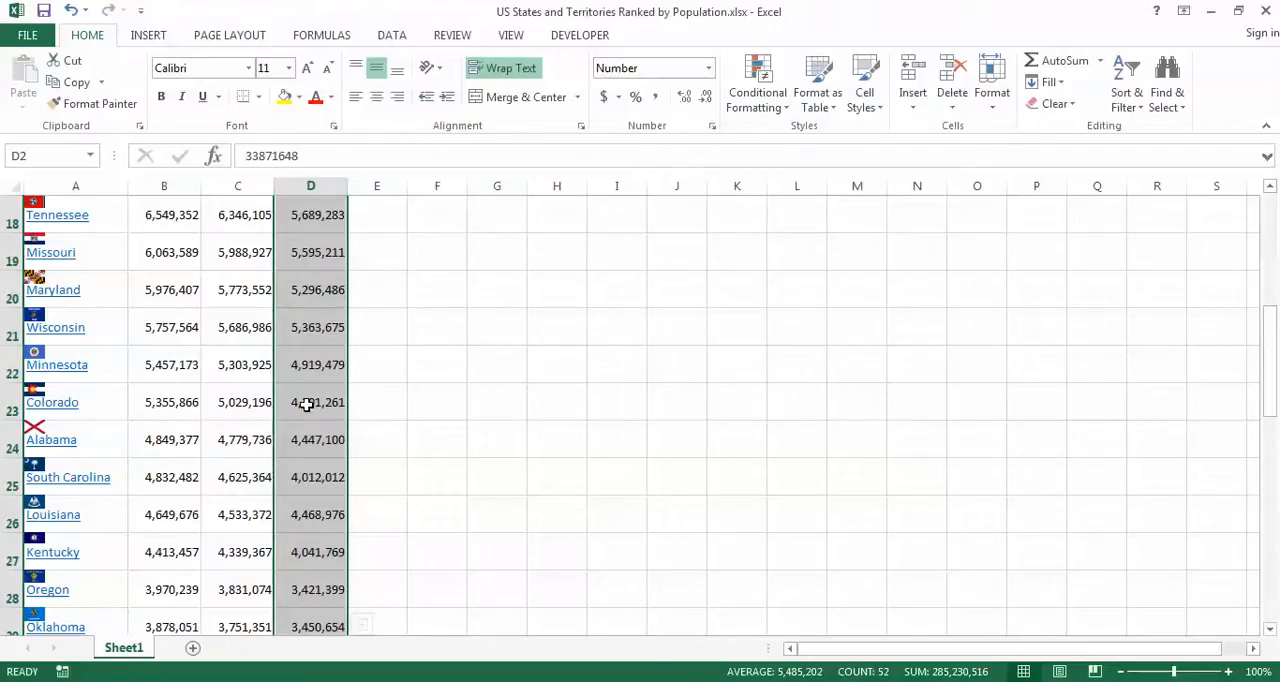
click(306, 402)
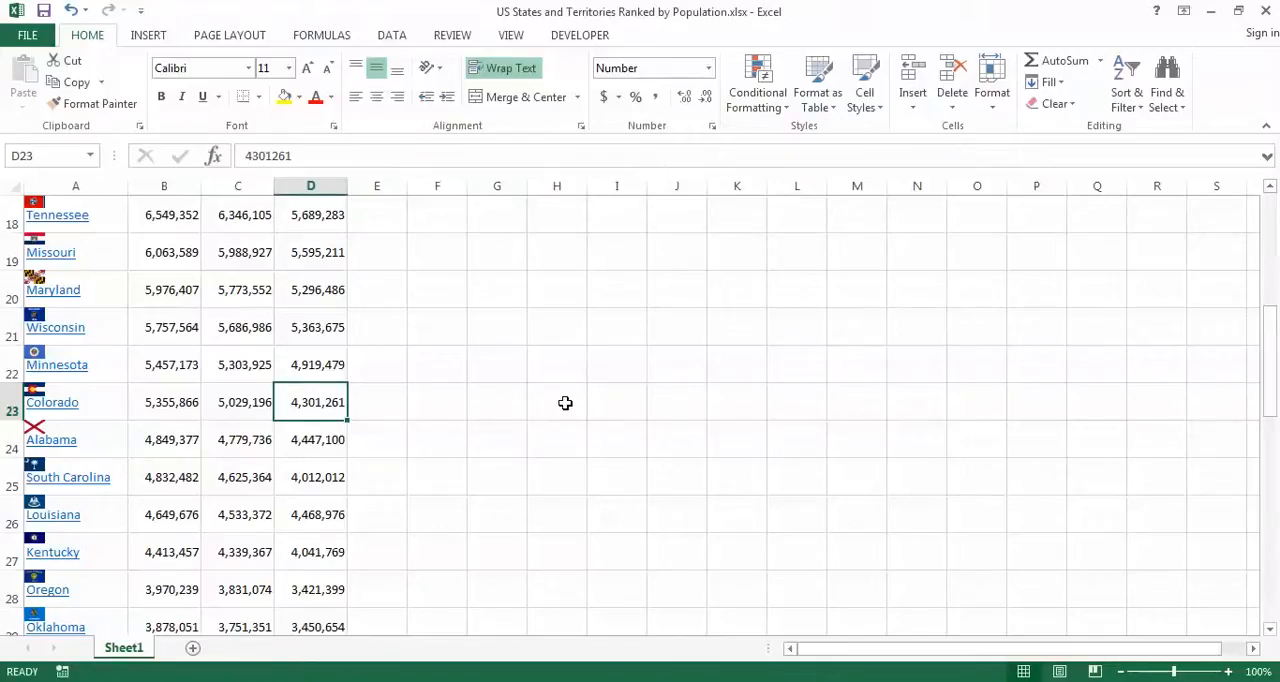
text(500)
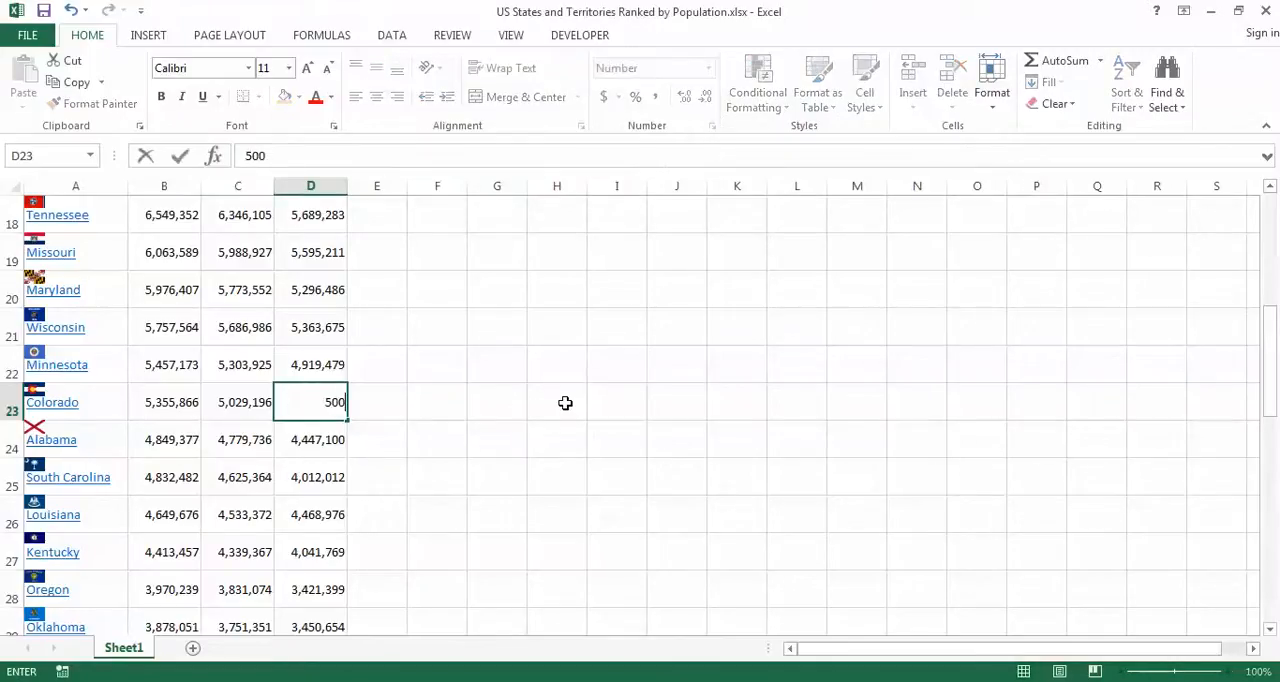
key(Tab)
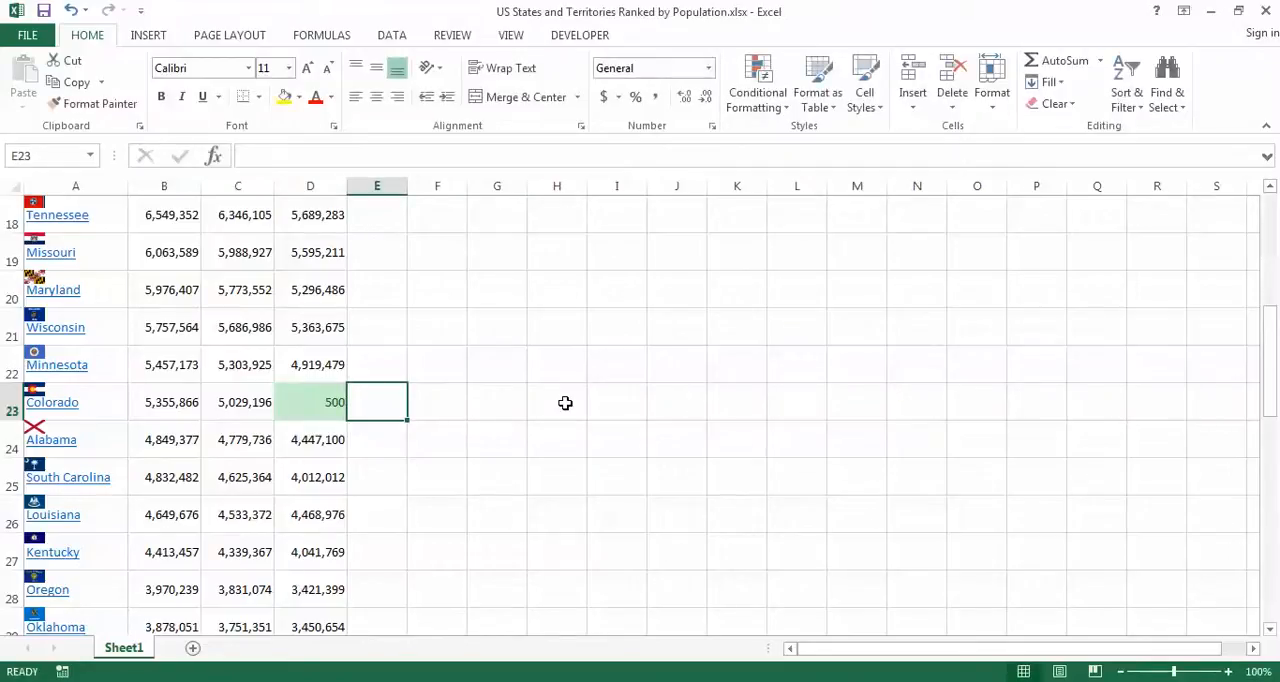
key(ctrl+z)
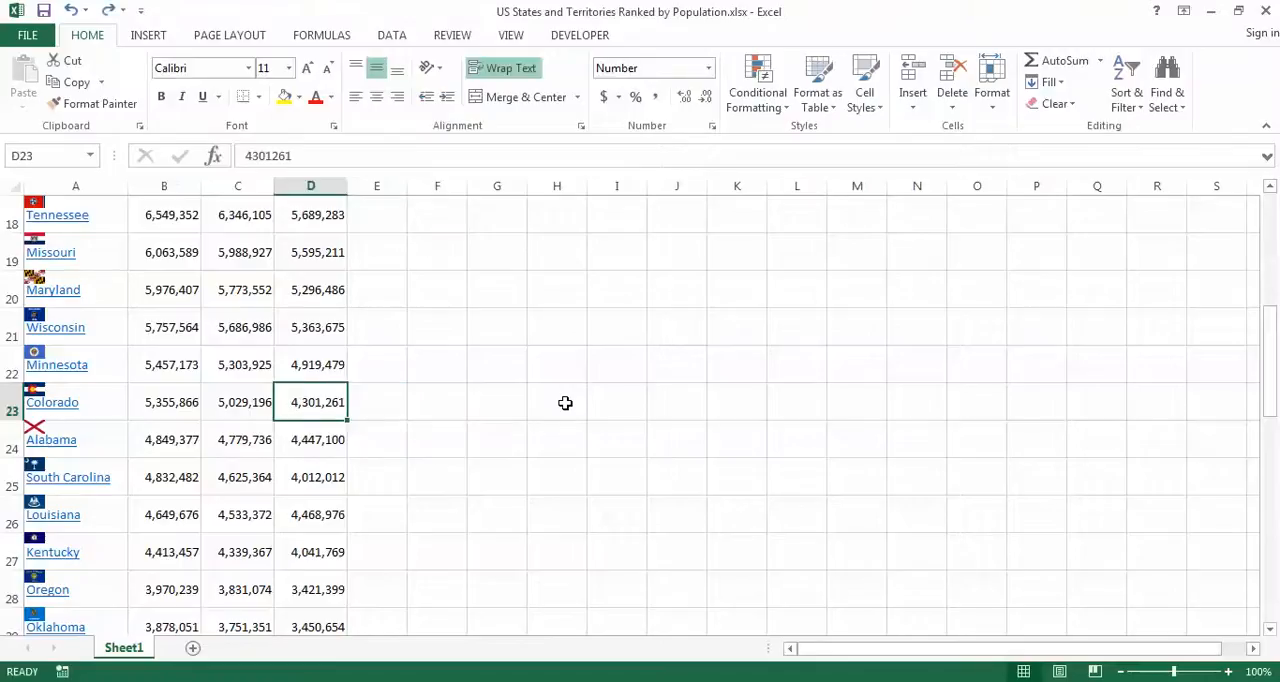
Step: Test the highlight rules by entering 50000000 in Colorado's 4/1/00 census cell D23, and undo the entry
text(50000)
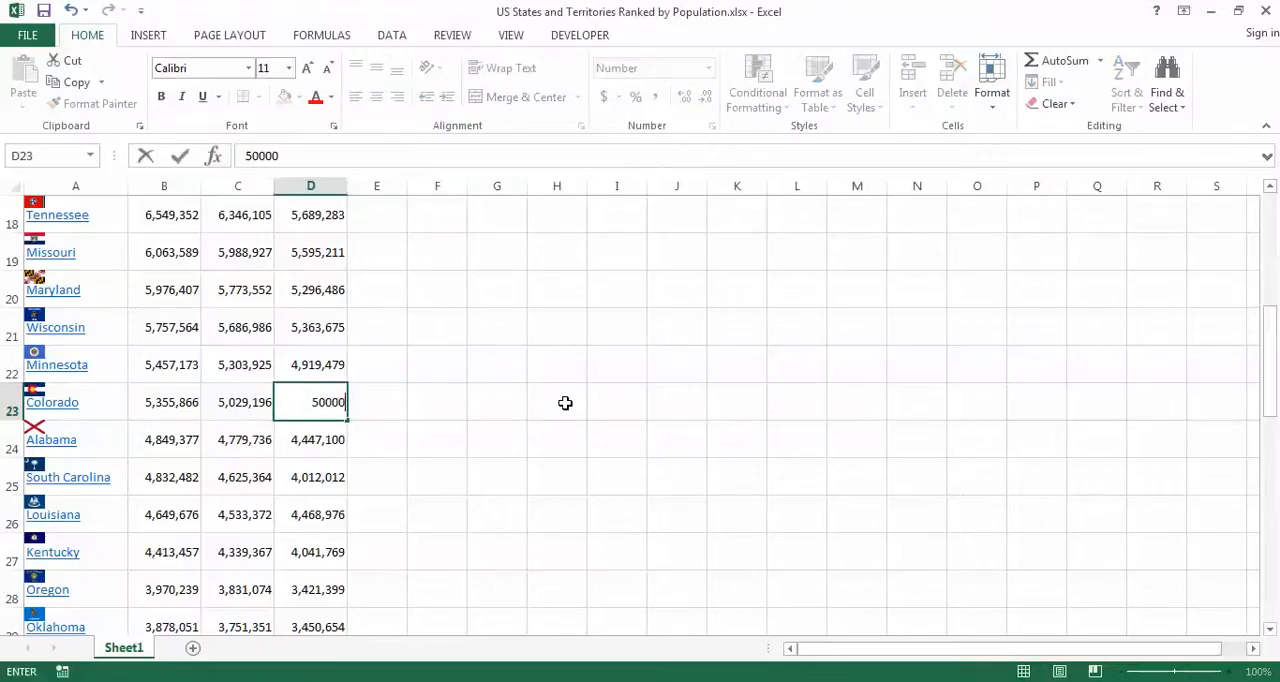
text(000)
key(Tab)
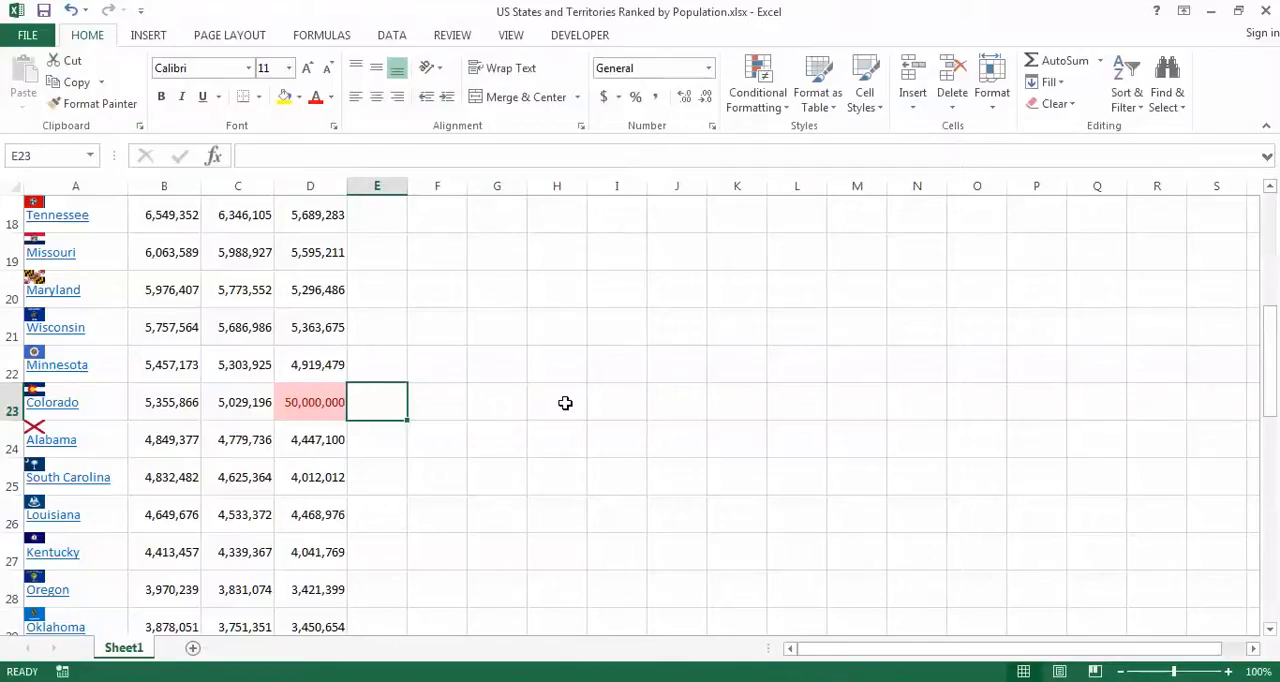
key(ctrl+z)
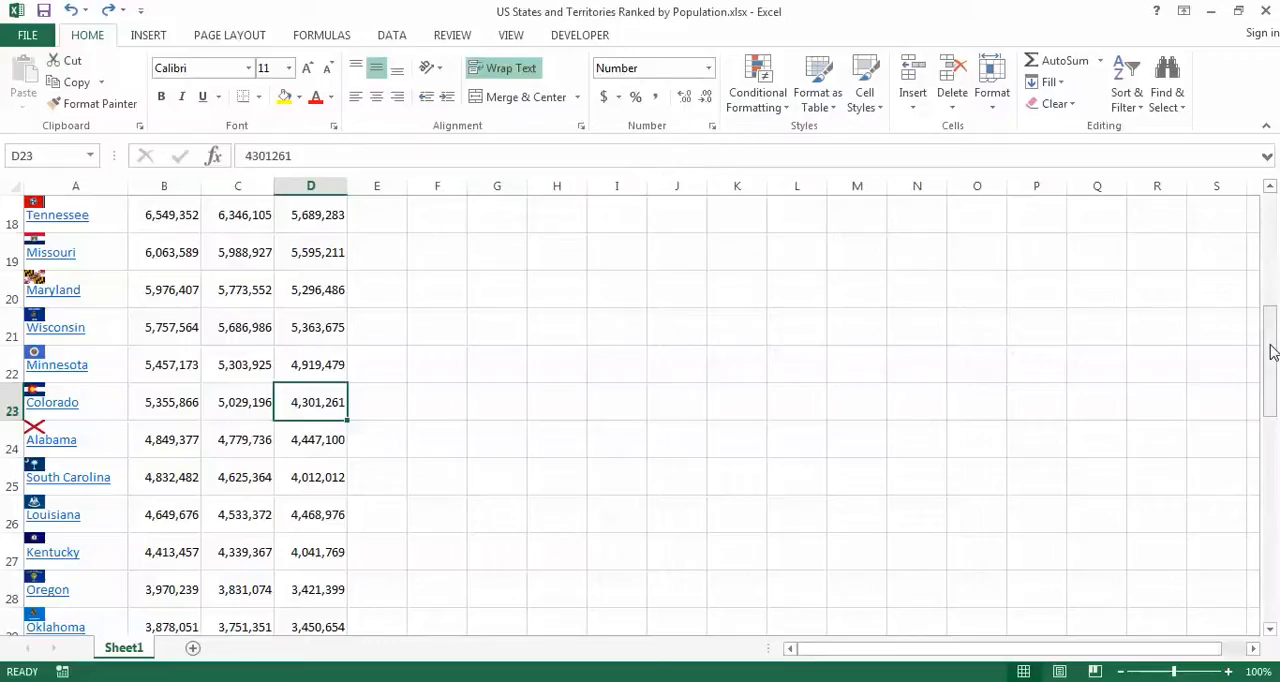
Step: Add a Top 10 Items rule to the 4/1/10 census values C2:C53, ranking the top 7 with Yellow Fill with Dark Yellow Text
drag(1272, 350, 1270, 240)
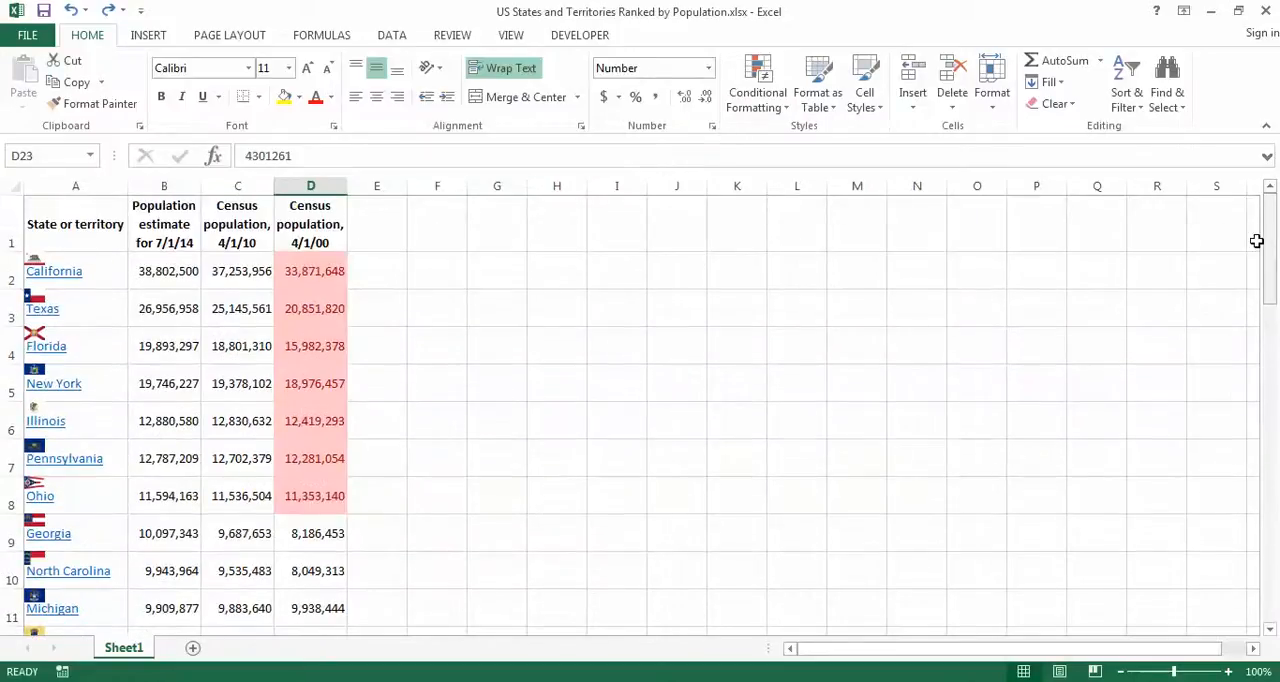
click(230, 274)
drag(1271, 251, 1275, 568)
shift+click(221, 450)
drag(1266, 534, 1268, 218)
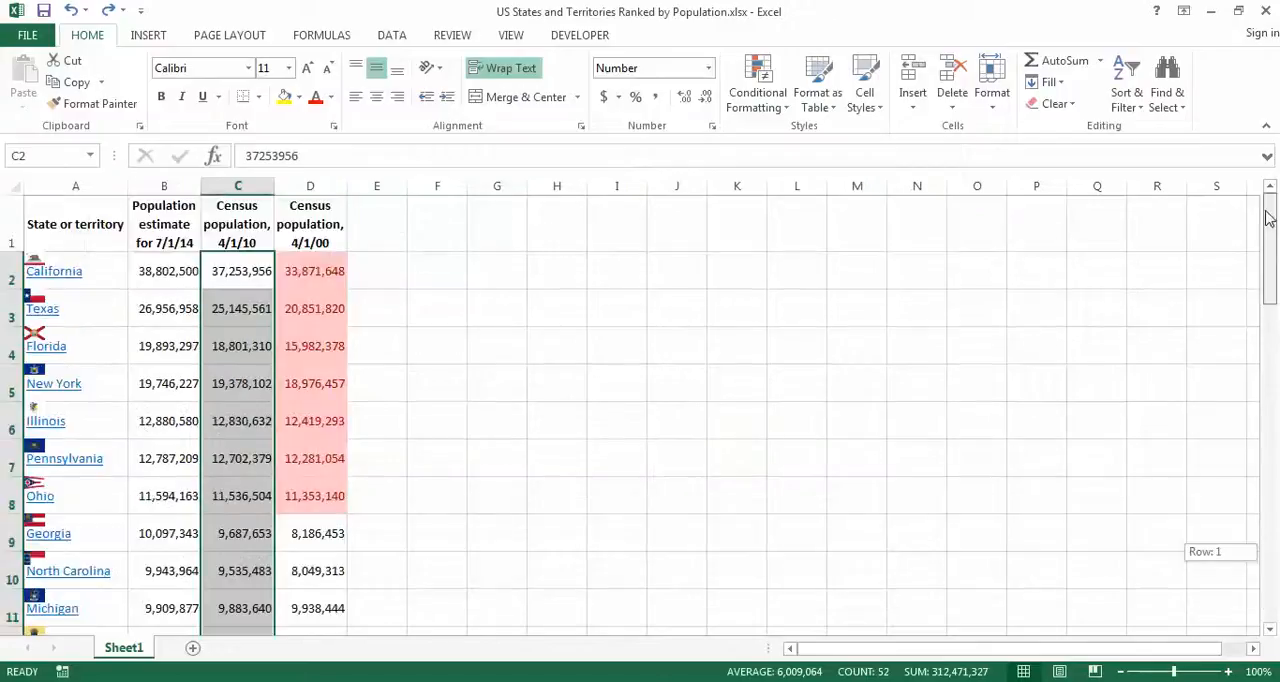
click(762, 104)
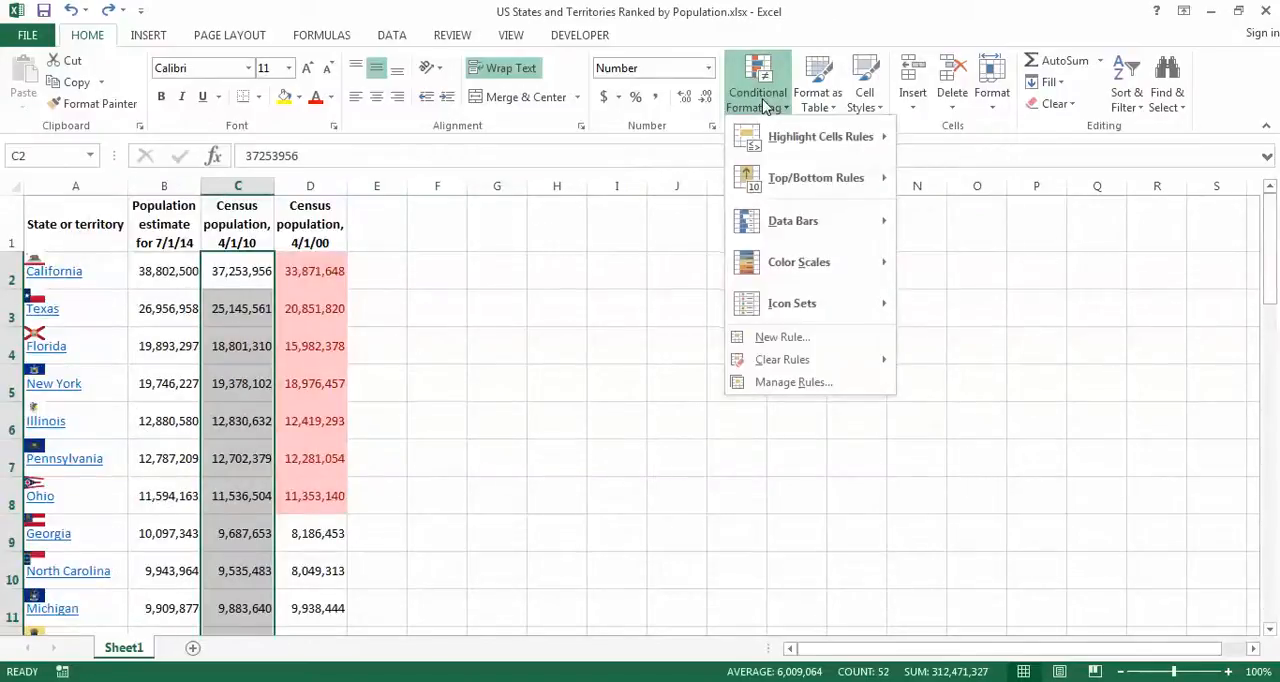
mouse_move(860, 136)
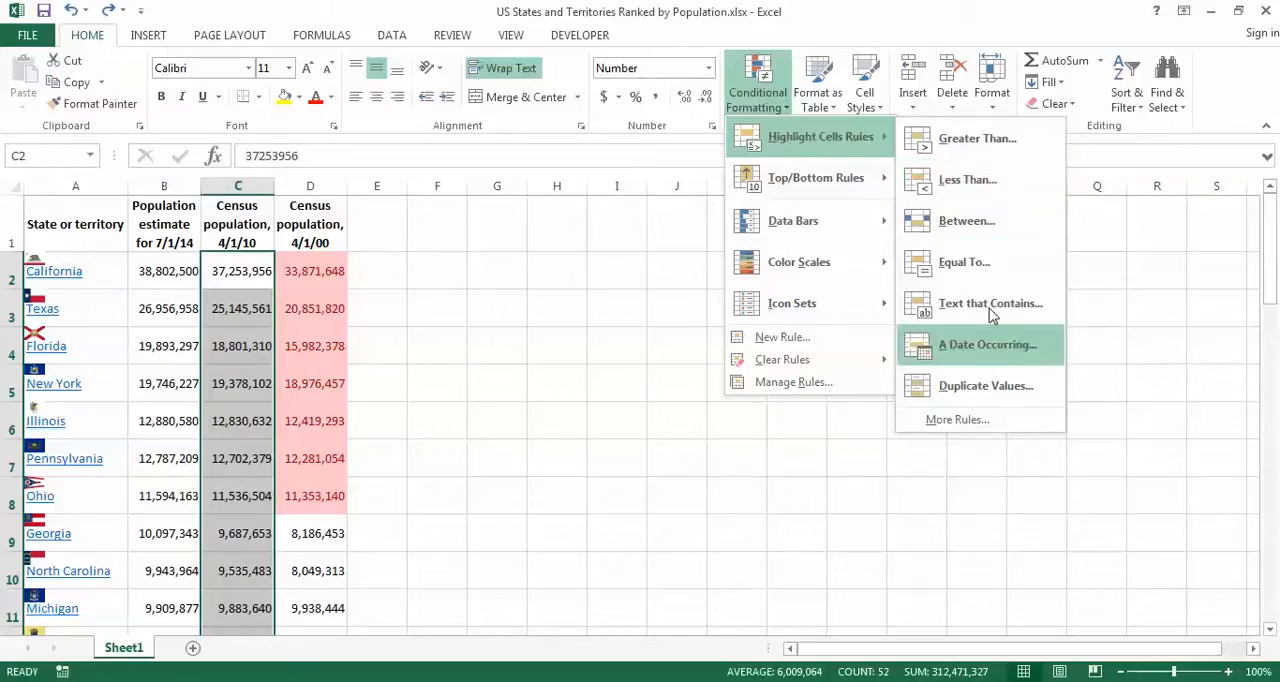
mouse_move(840, 178)
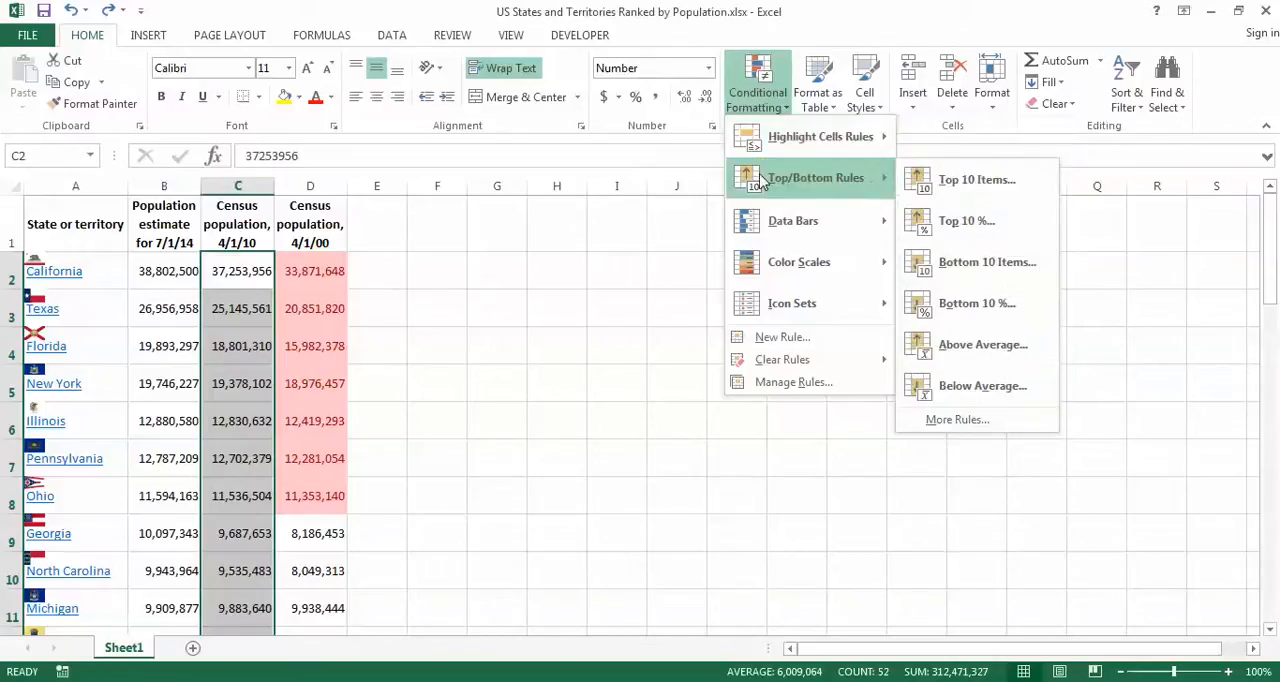
click(978, 199)
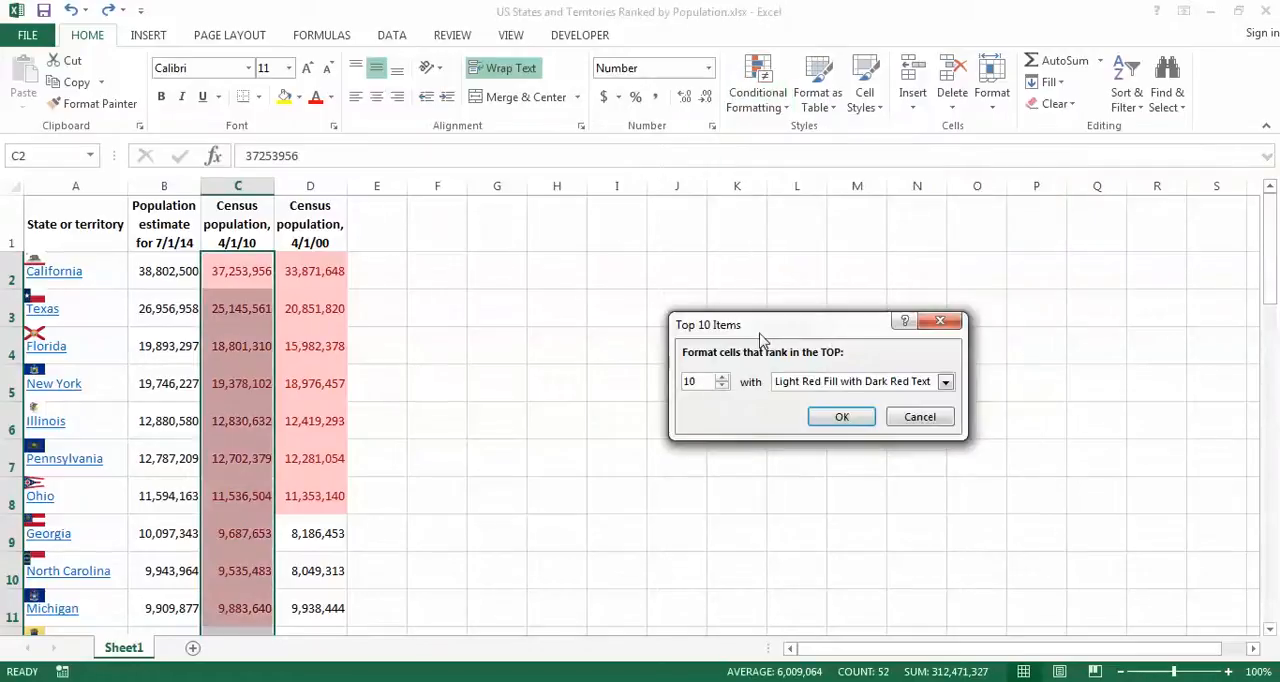
click(722, 387)
click(722, 387)
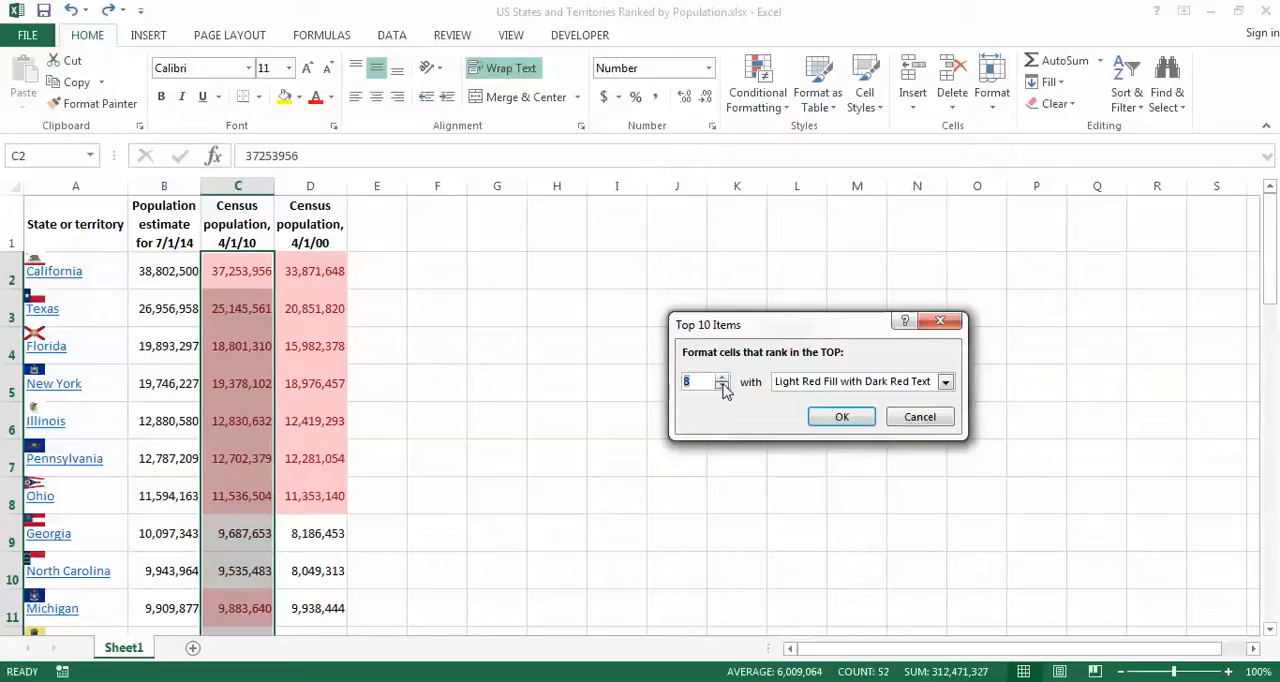
click(722, 387)
double_click(698, 382)
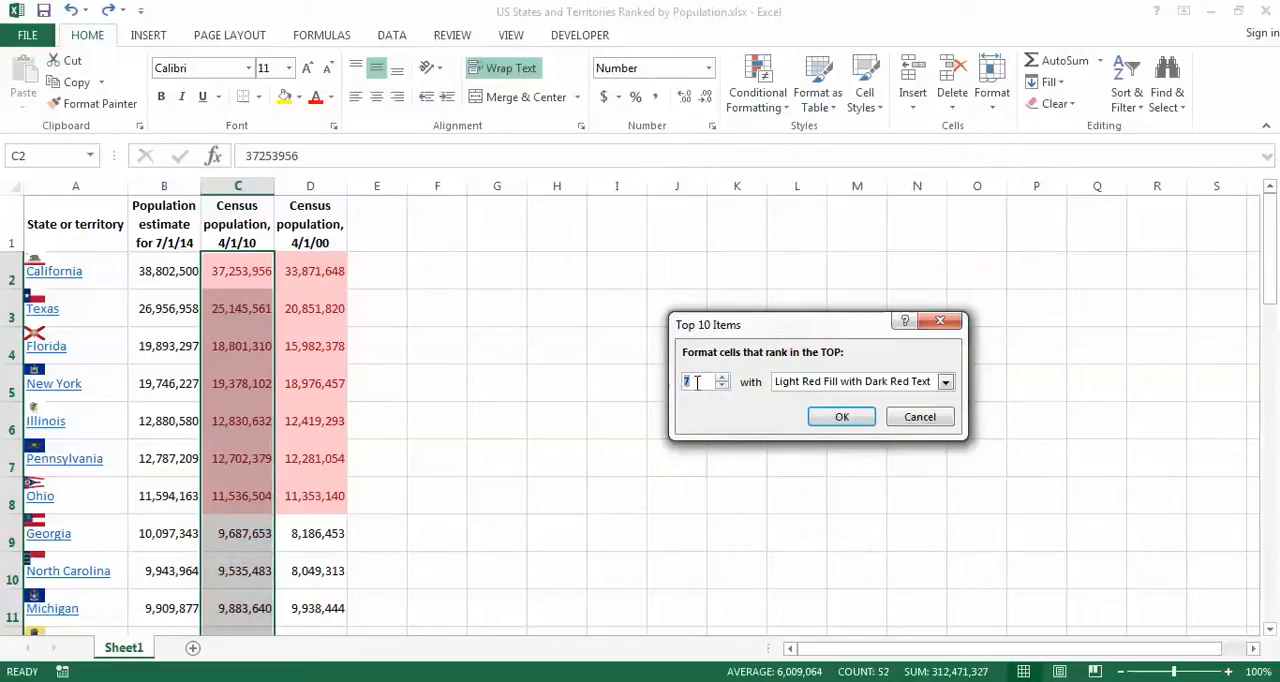
click(945, 381)
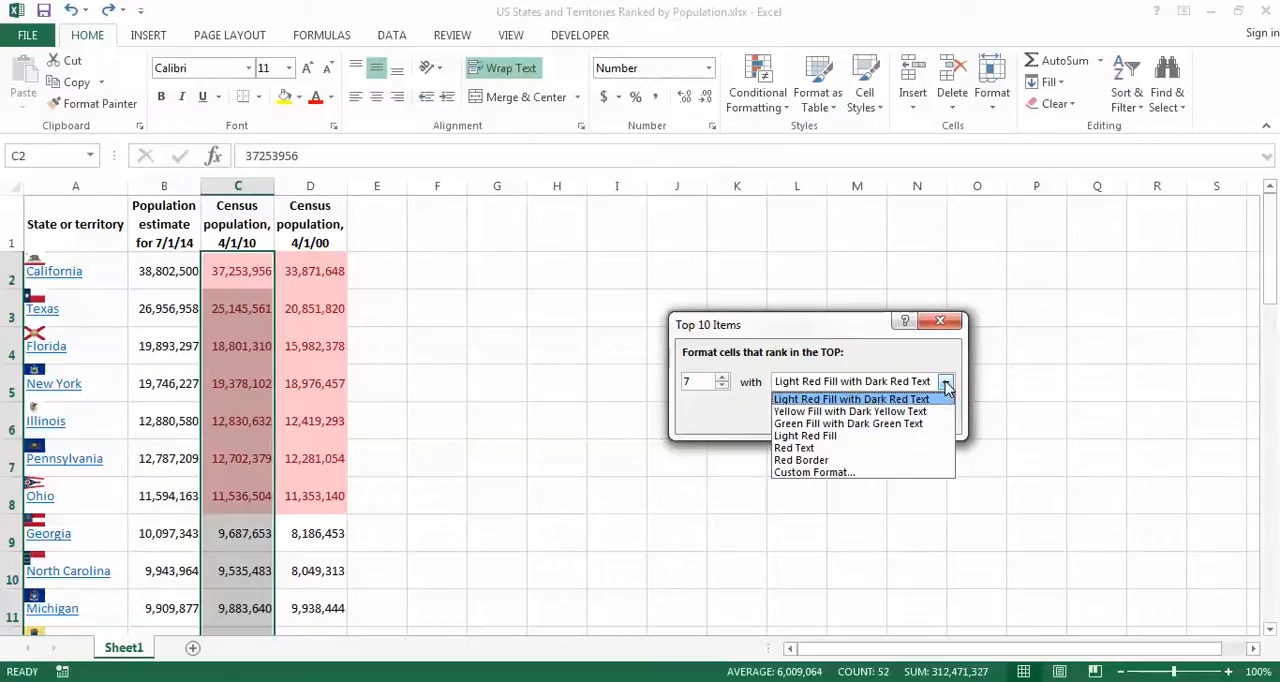
click(815, 413)
click(830, 421)
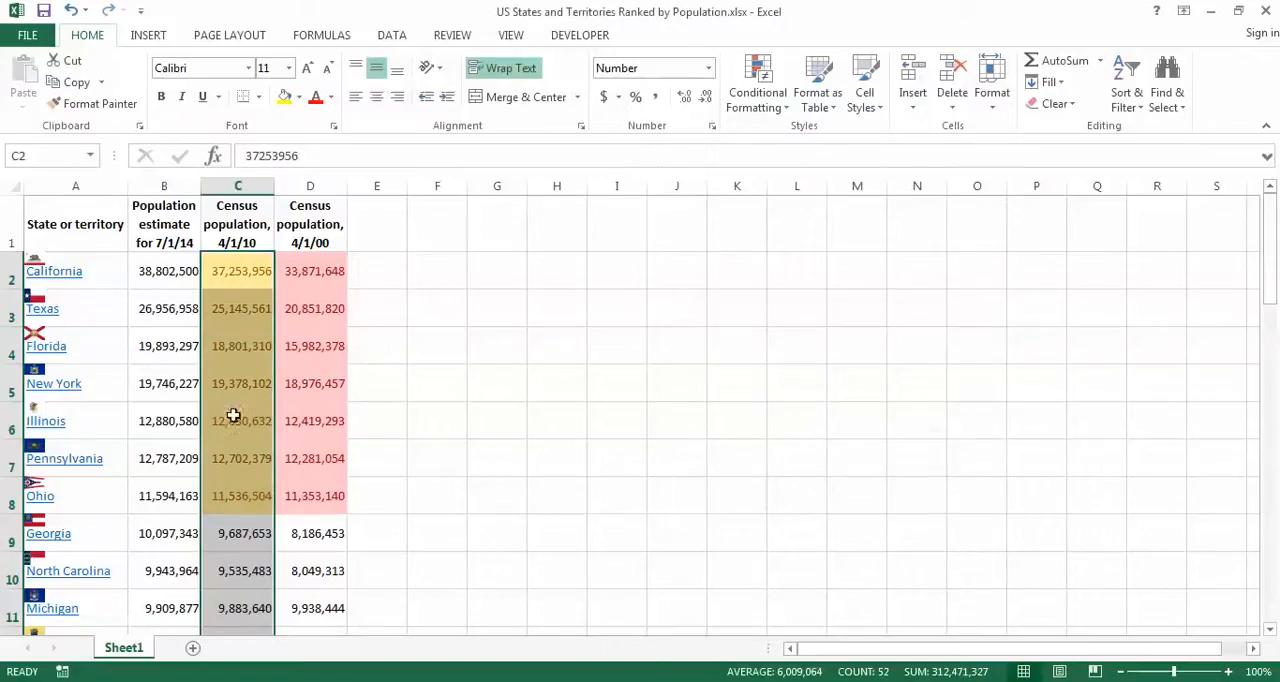
Step: Test the top 7 rule by entering 100000000 as Missouri's 4/1/10 census population in C19, and undo the entry
drag(1271, 285, 1268, 371)
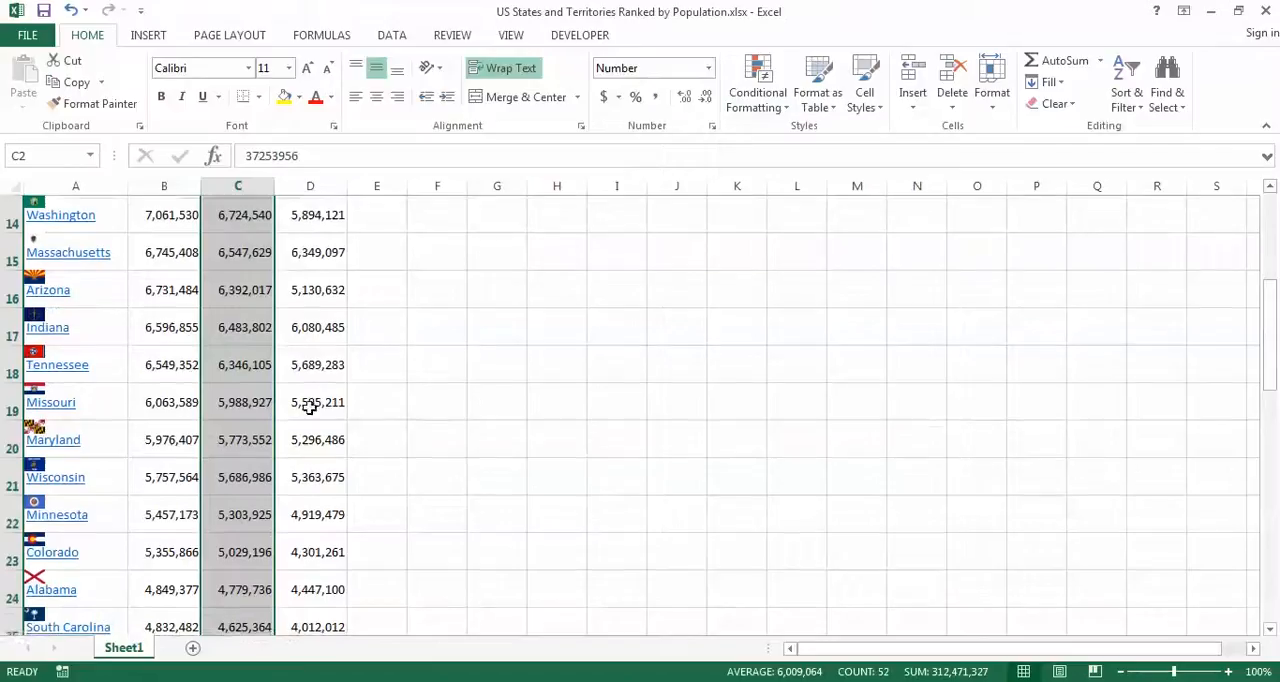
click(237, 405)
text(1)
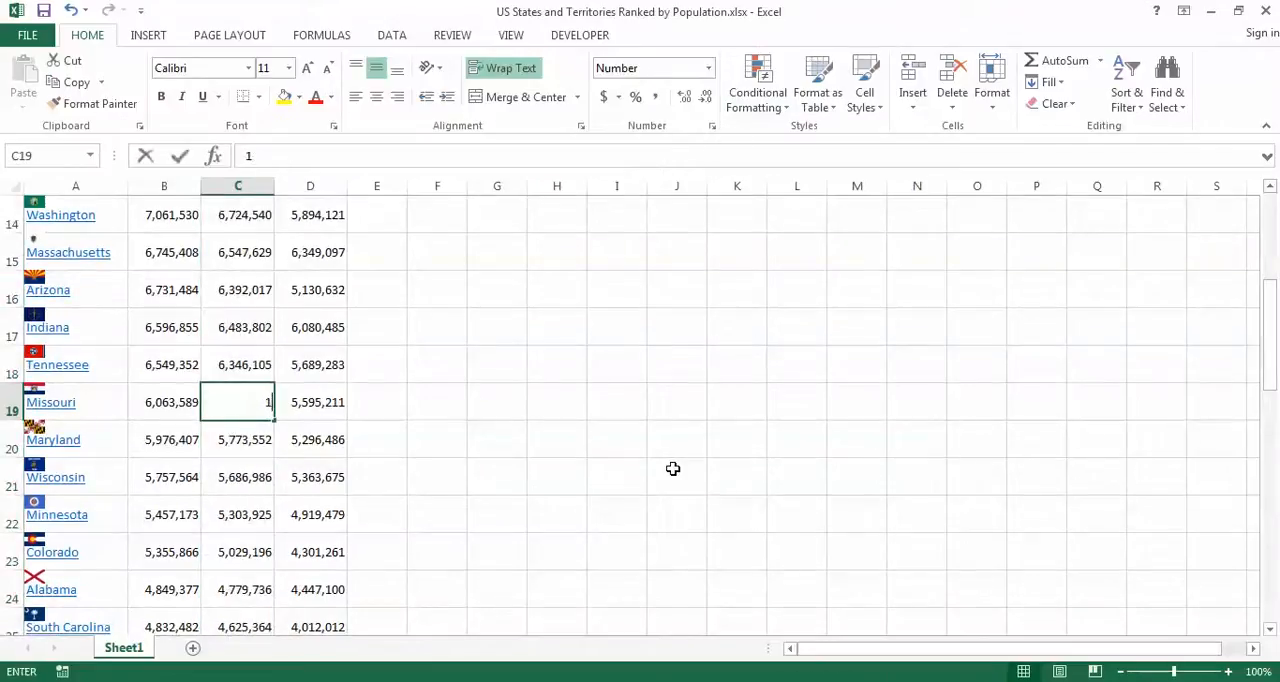
text(00000000)
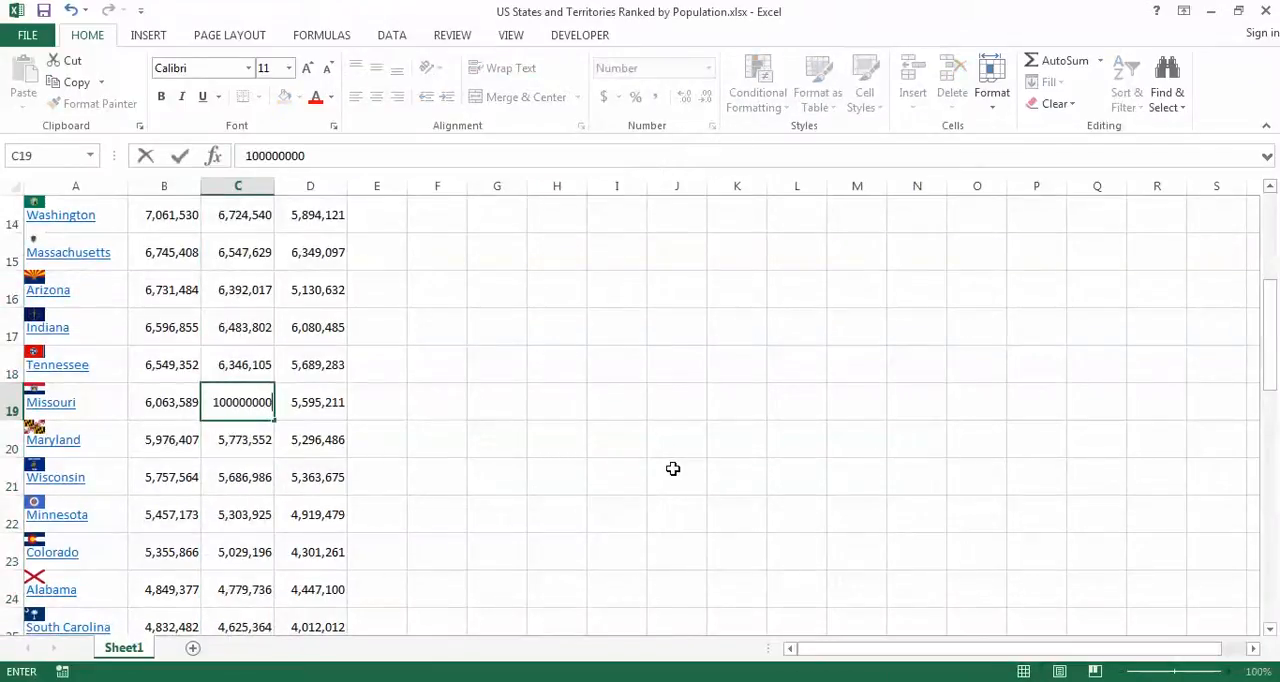
key(Tab)
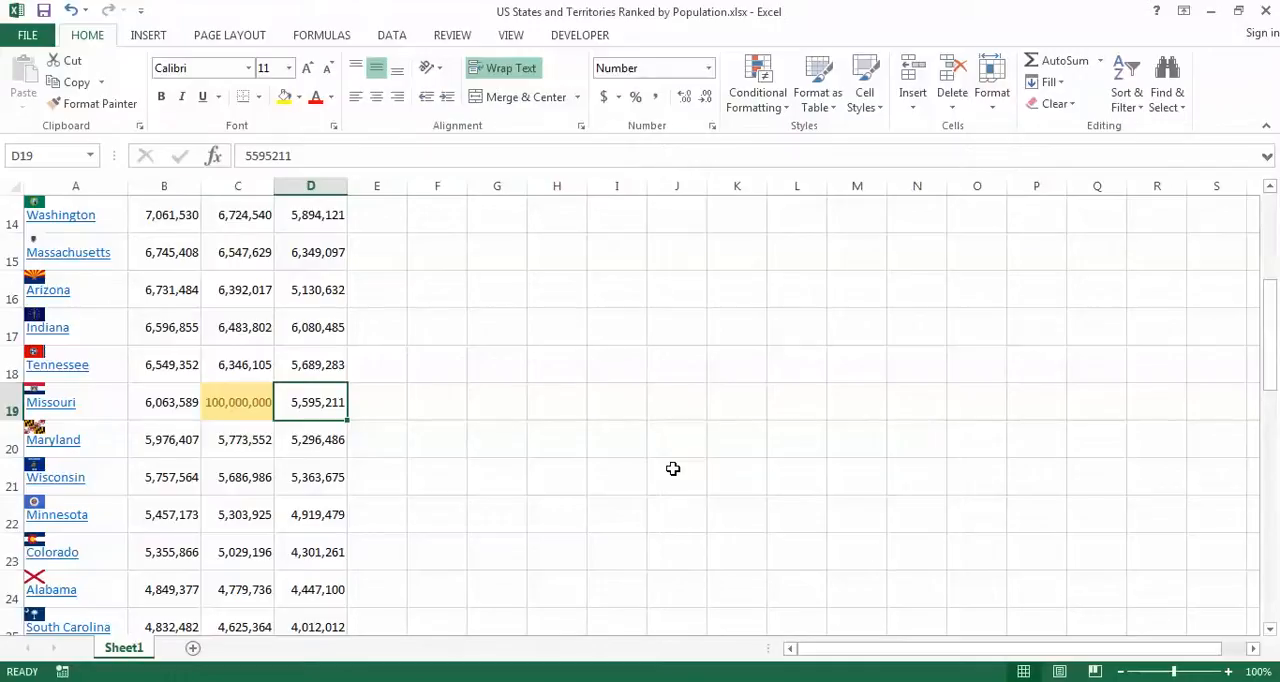
drag(1269, 385, 1269, 240)
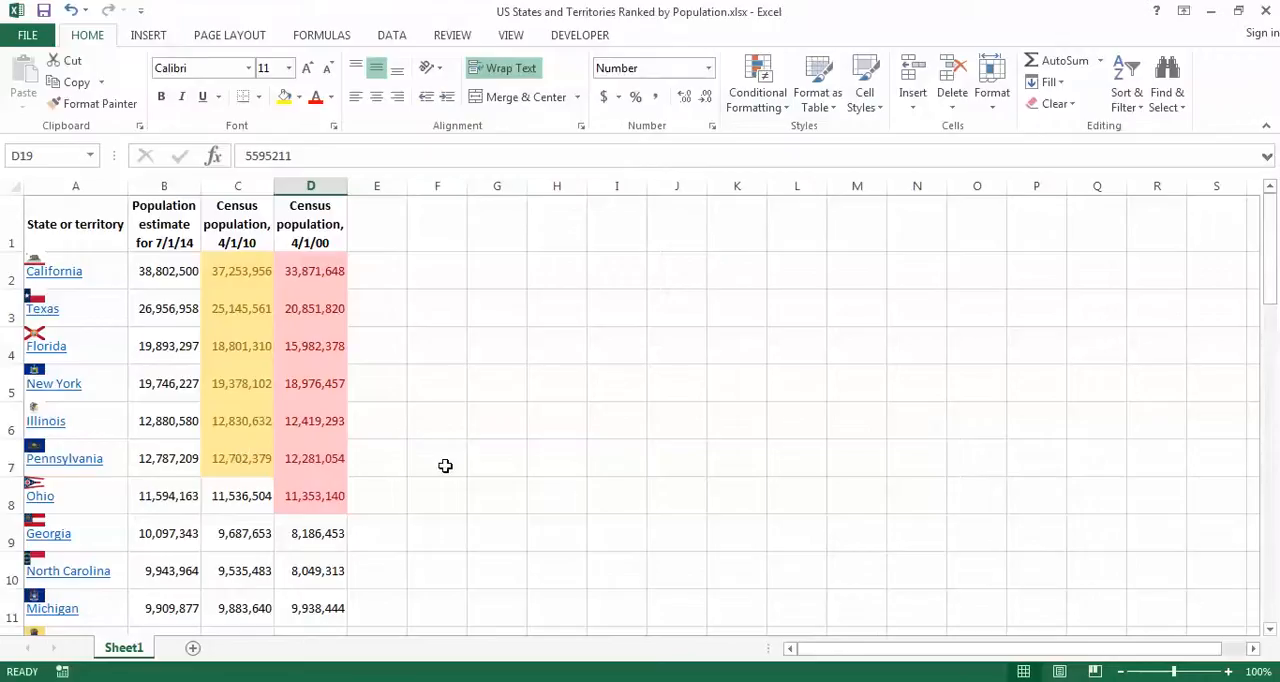
key(Left)
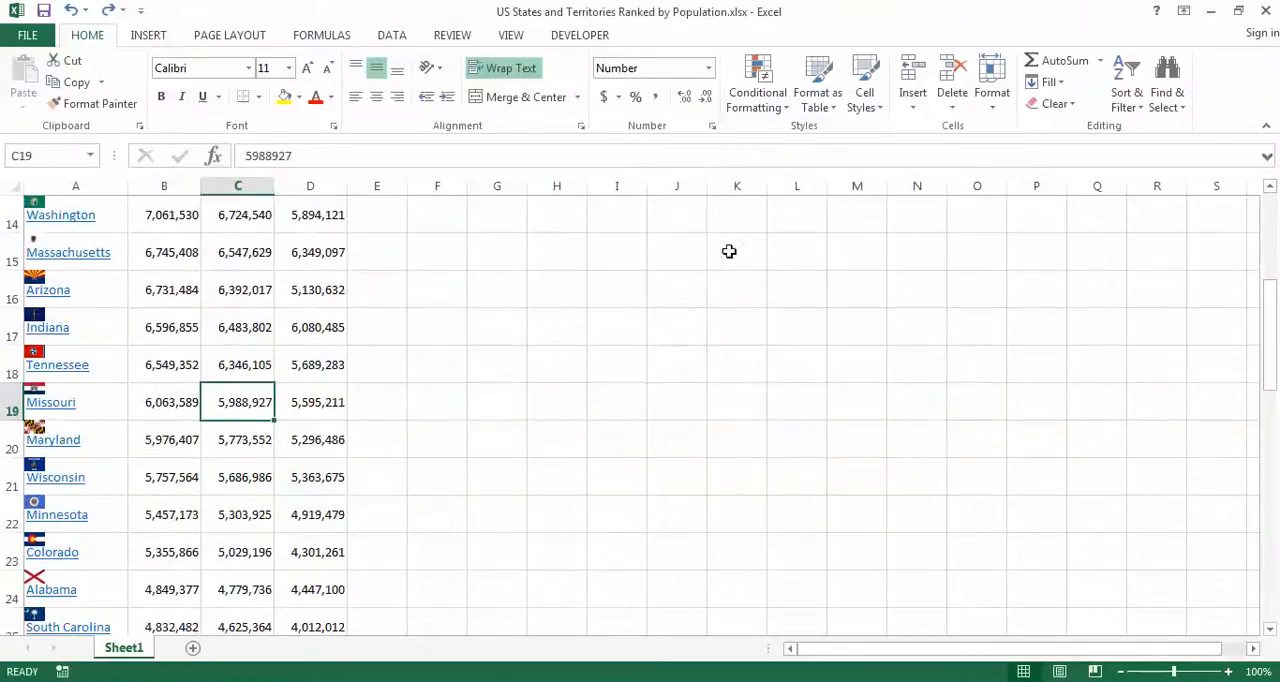
drag(1273, 335, 1272, 250)
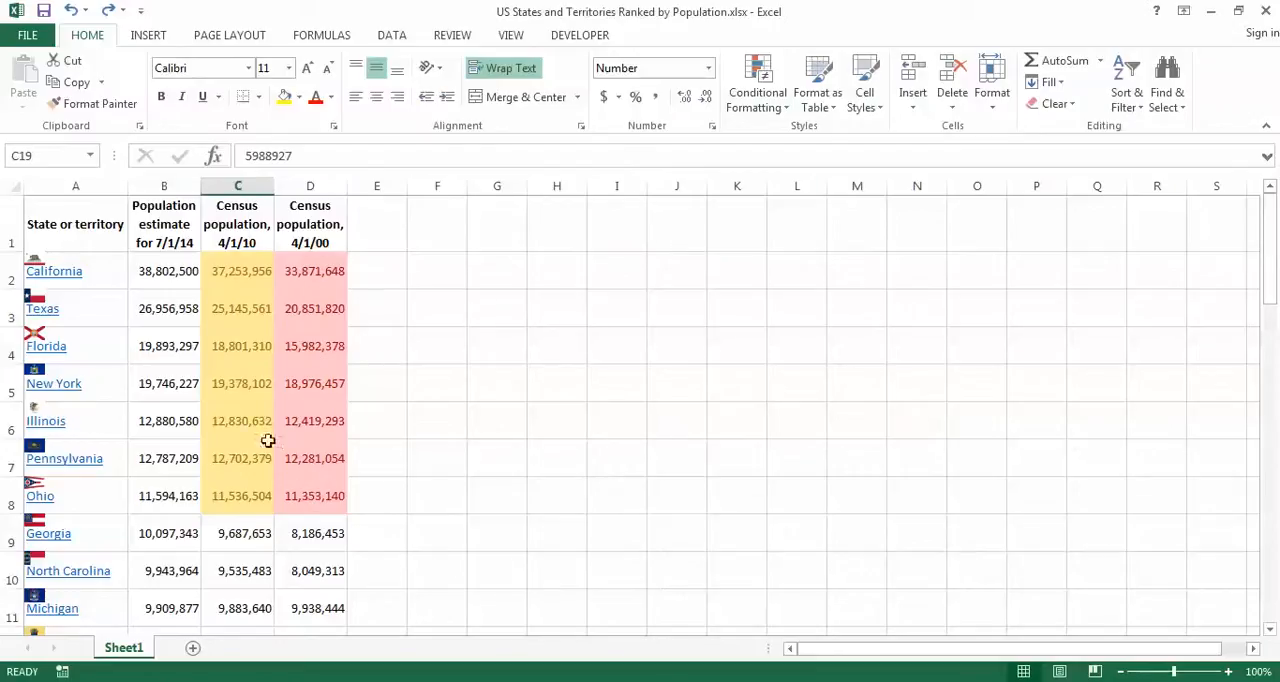
Step: Add green gradient-fill data bars to the 7/1/14 population estimates in B2:B53
click(171, 278)
drag(1263, 283, 1273, 585)
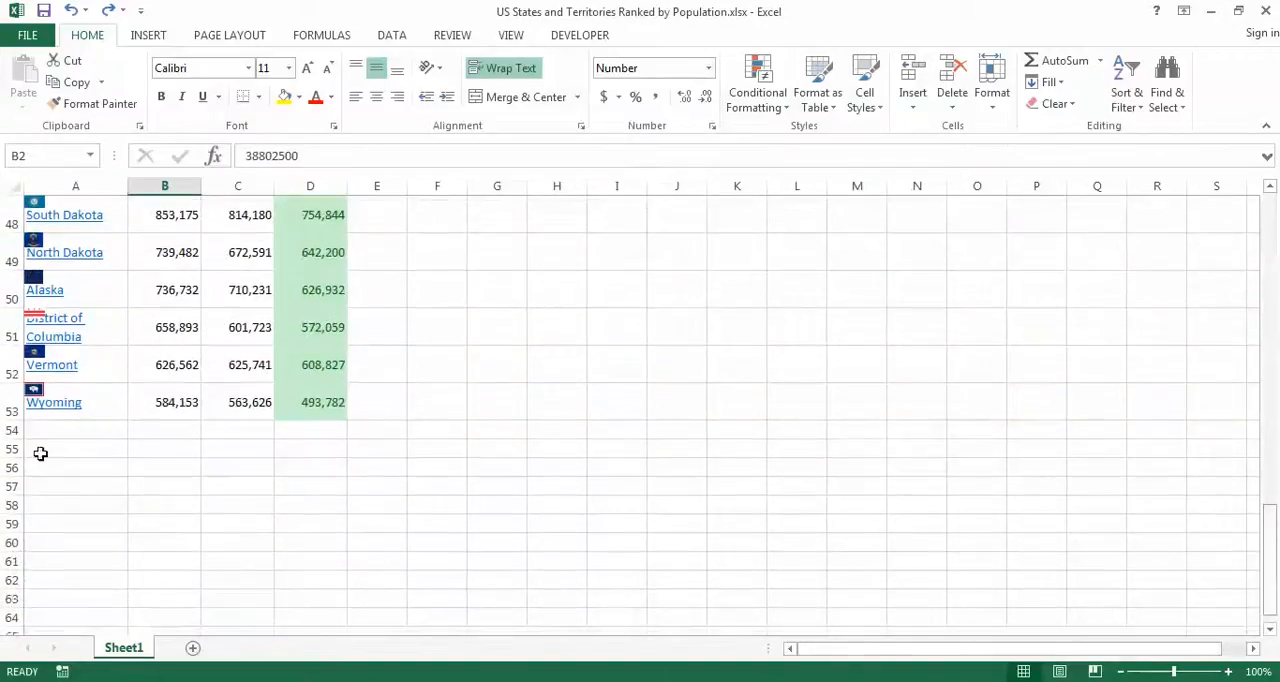
shift+click(184, 407)
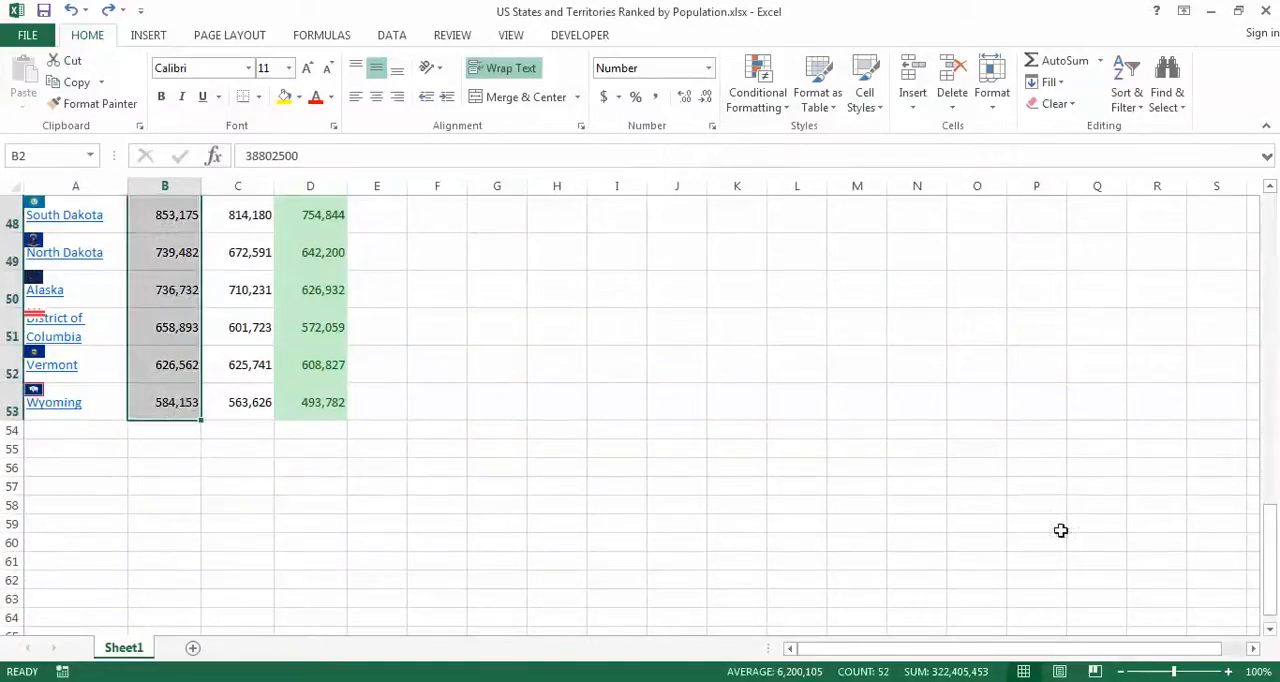
drag(1275, 594, 1268, 200)
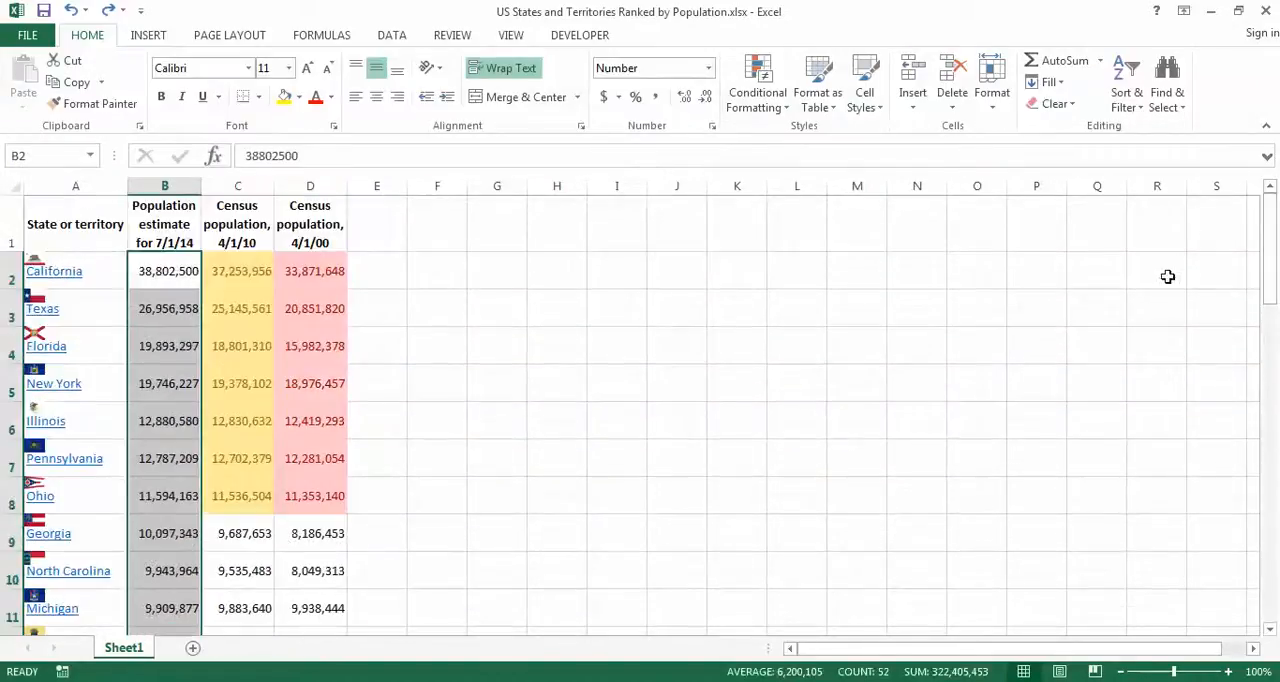
click(774, 108)
mouse_move(790, 240)
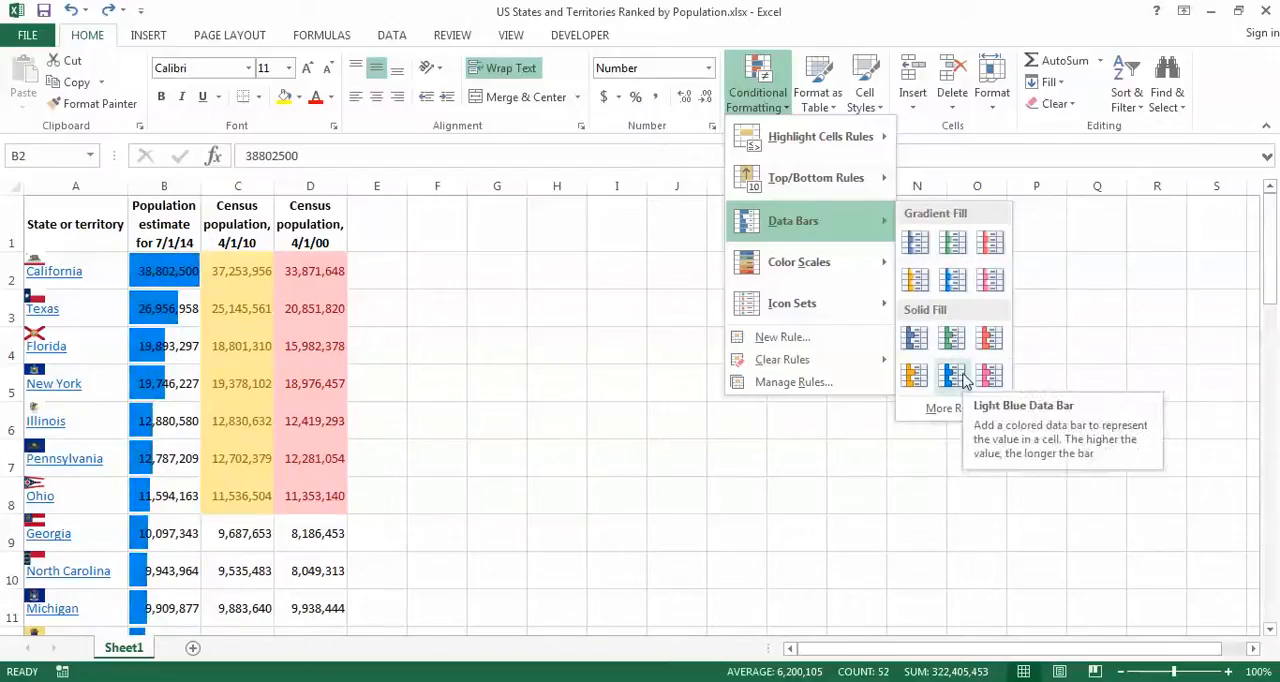
click(953, 251)
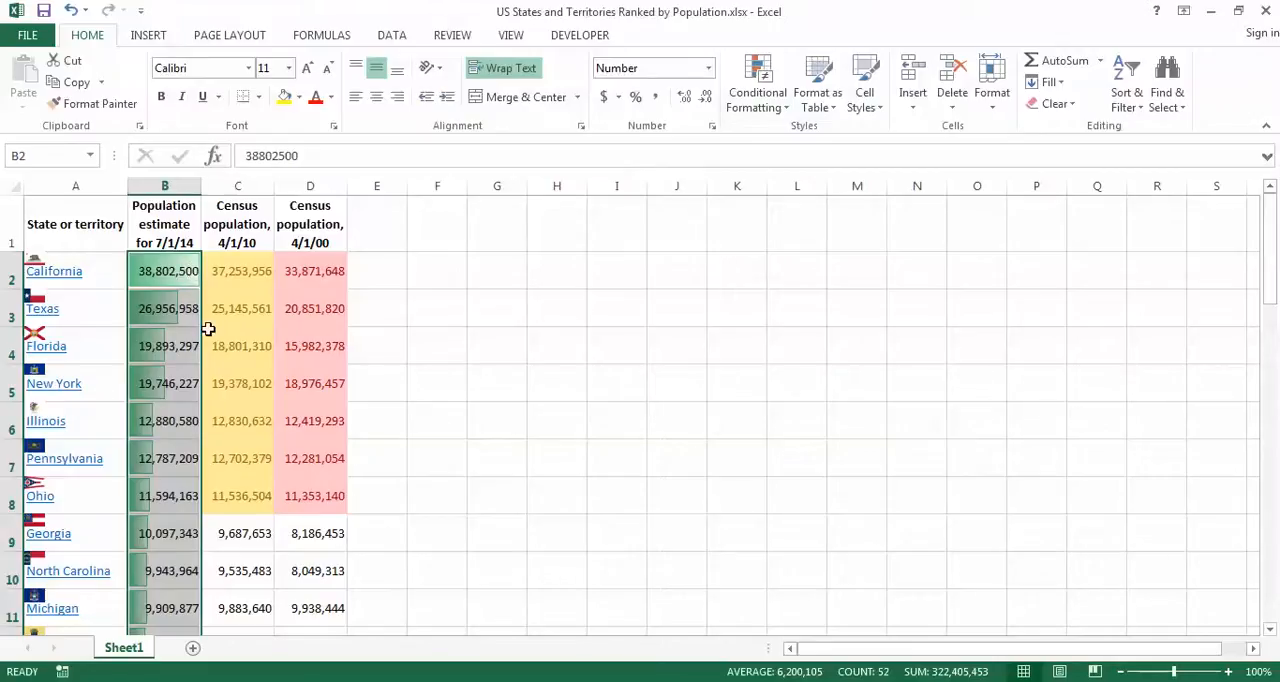
click(480, 313)
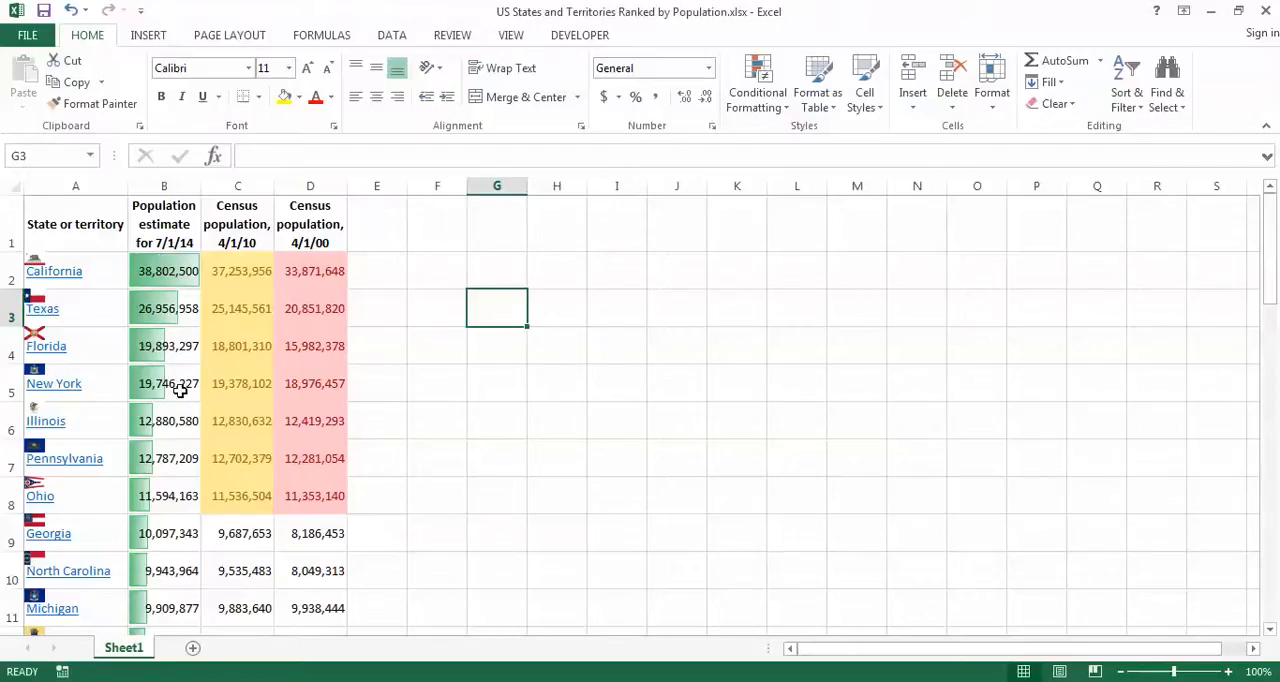
Step: Add the Red - Yellow - Green Color Scale to the 7/1/14 population estimates in B2:B53
click(168, 279)
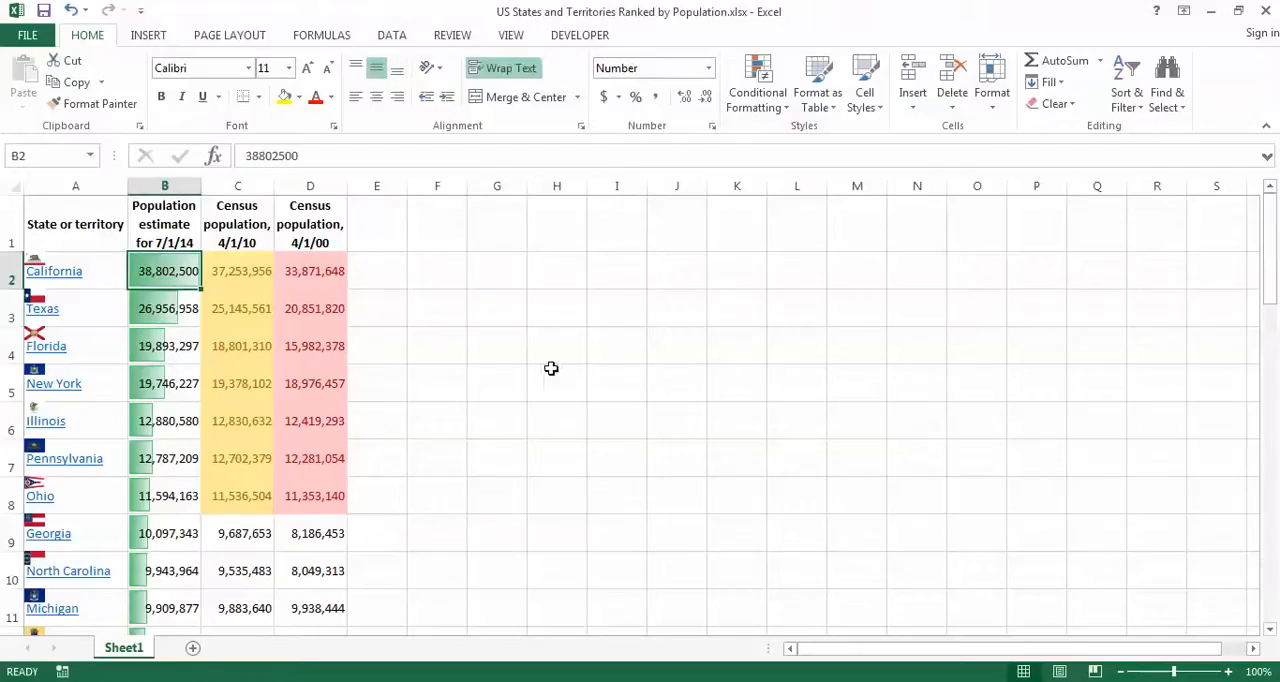
drag(1269, 291, 1273, 583)
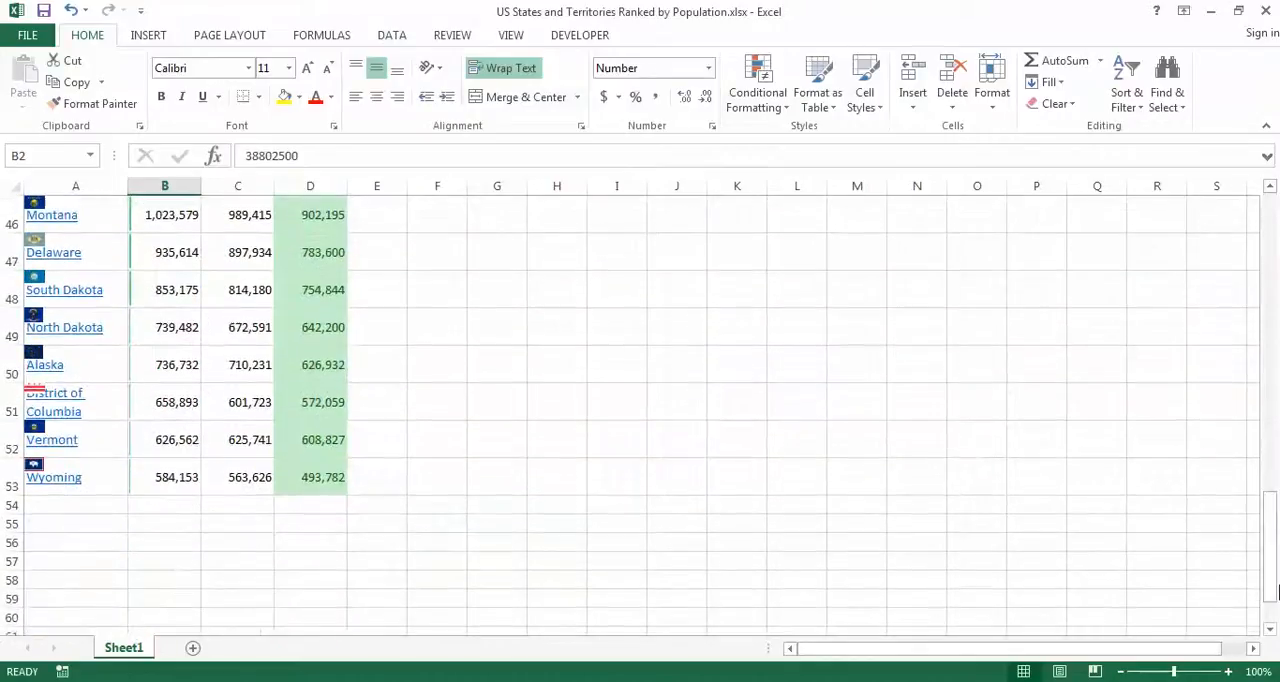
shift+click(157, 484)
click(772, 105)
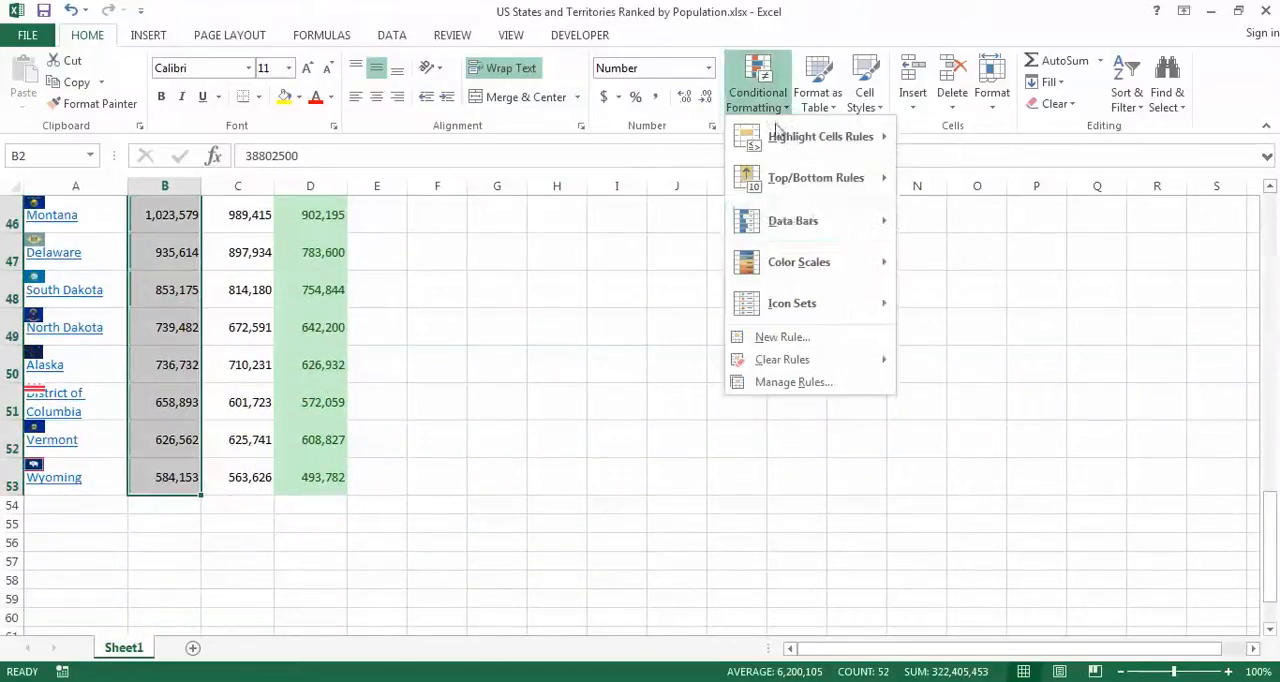
mouse_move(809, 258)
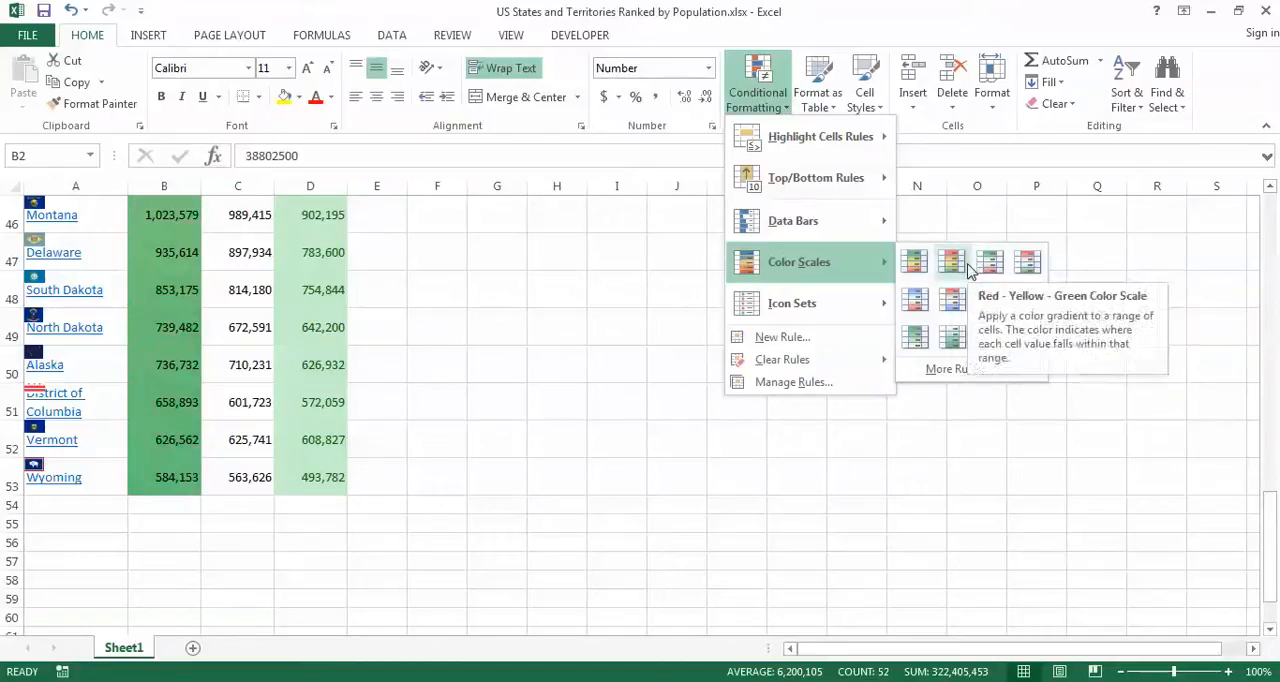
drag(1268, 528, 1263, 213)
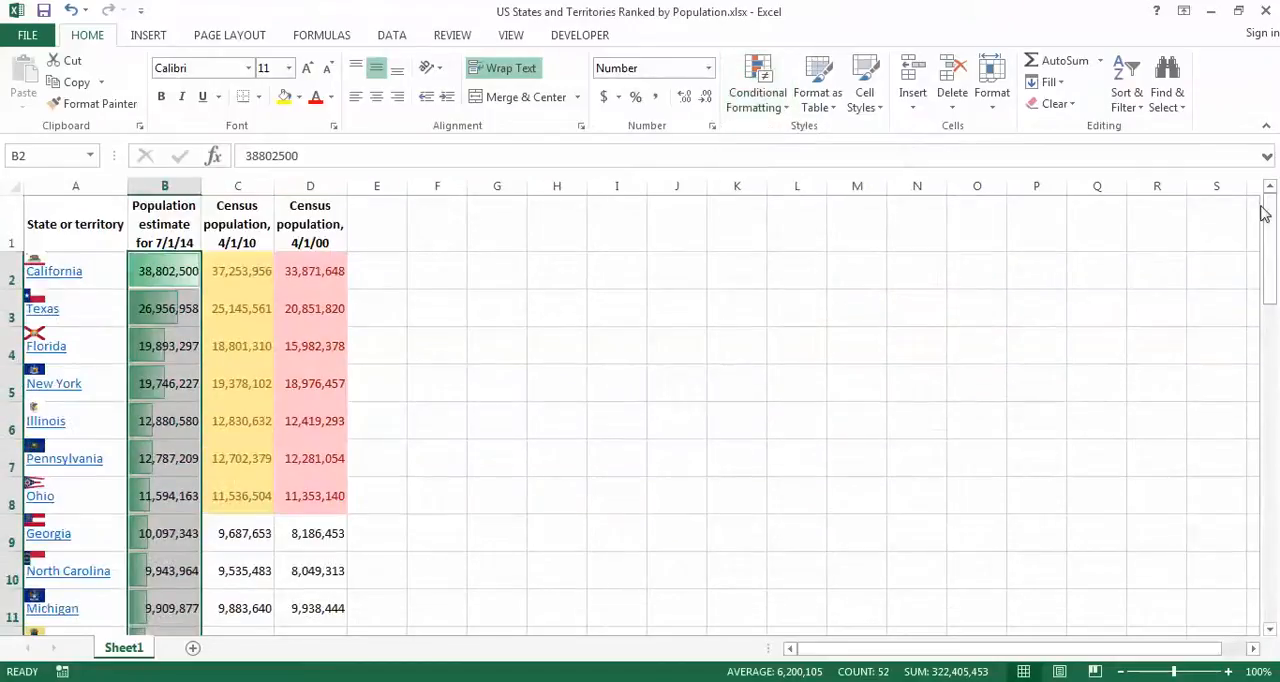
click(762, 100)
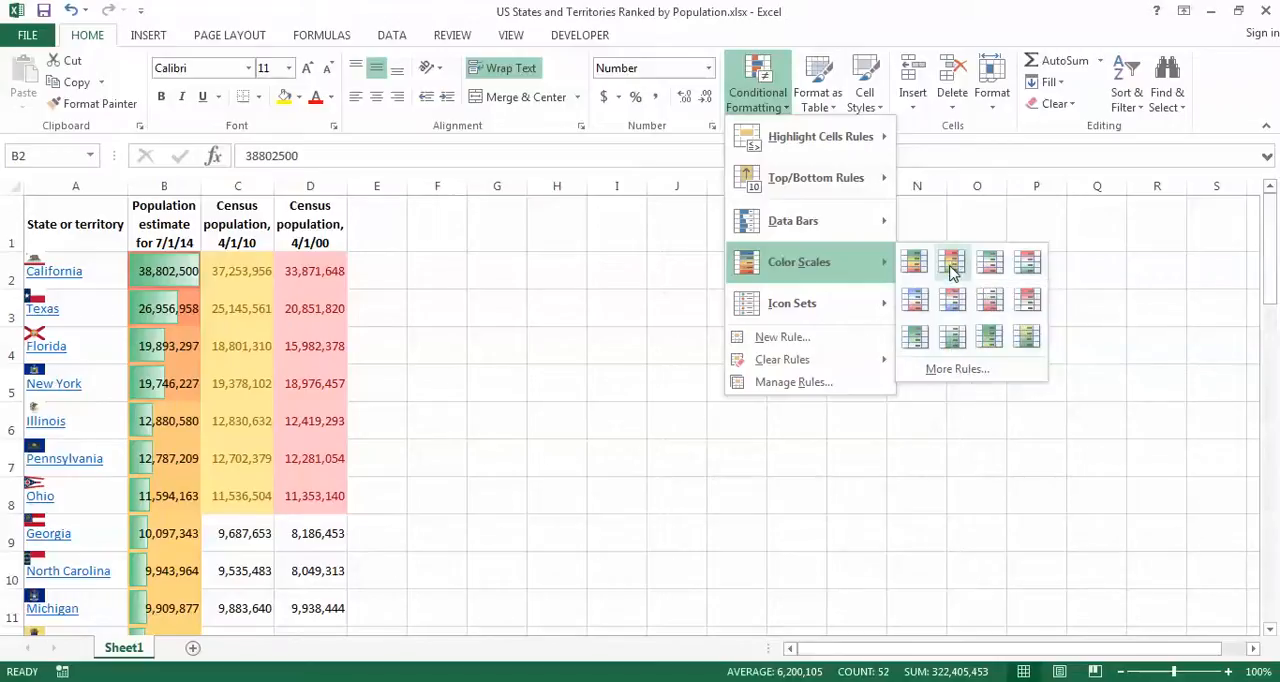
click(952, 268)
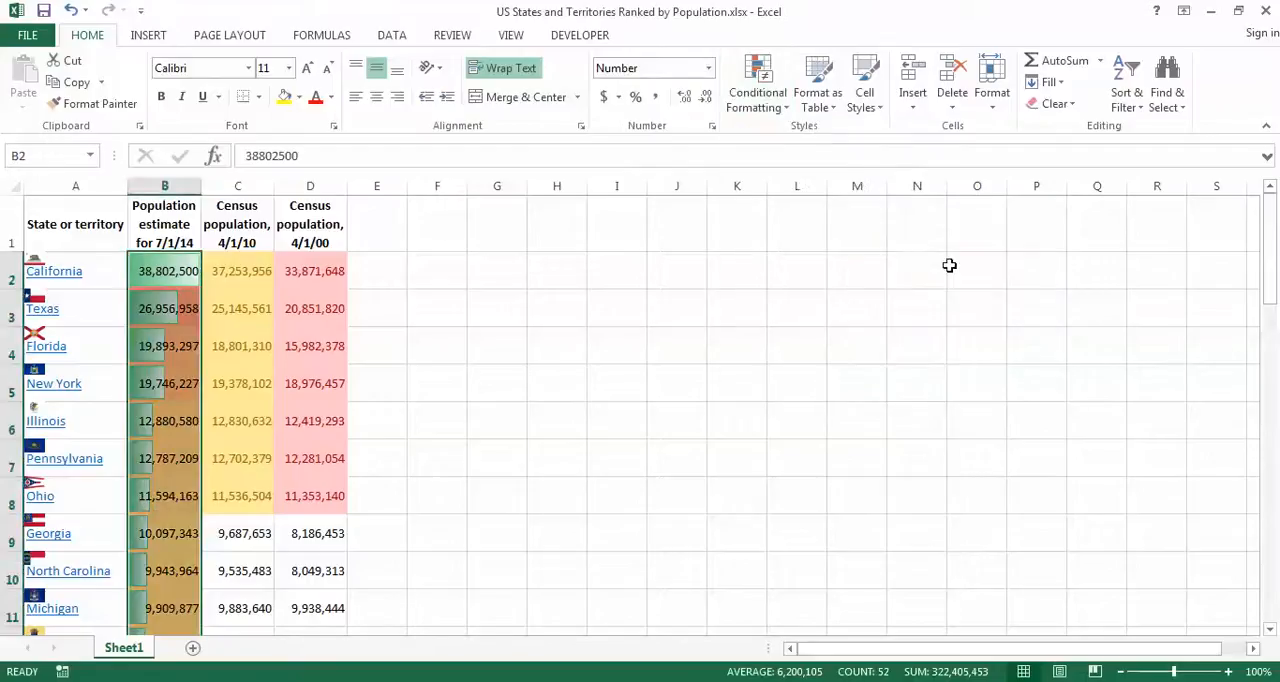
Step: Add the icon set of plain green, yellow and red circles to B2:B53 and autofit the width of column B
click(773, 113)
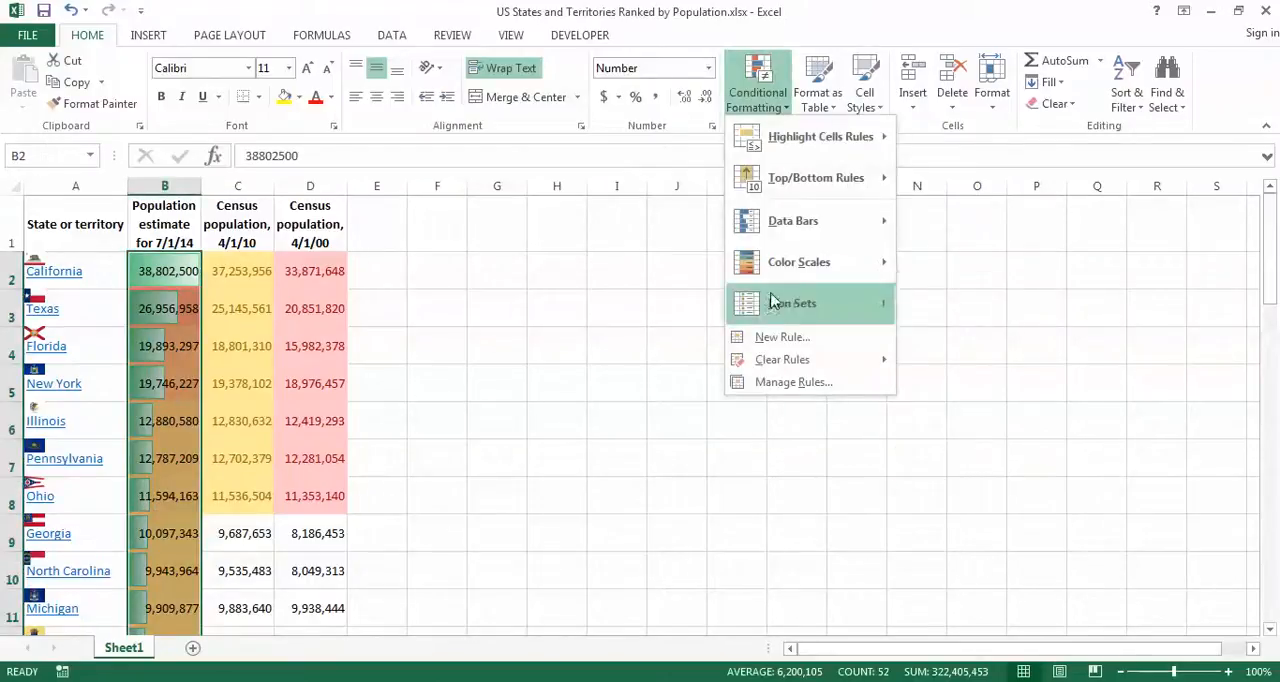
mouse_move(767, 297)
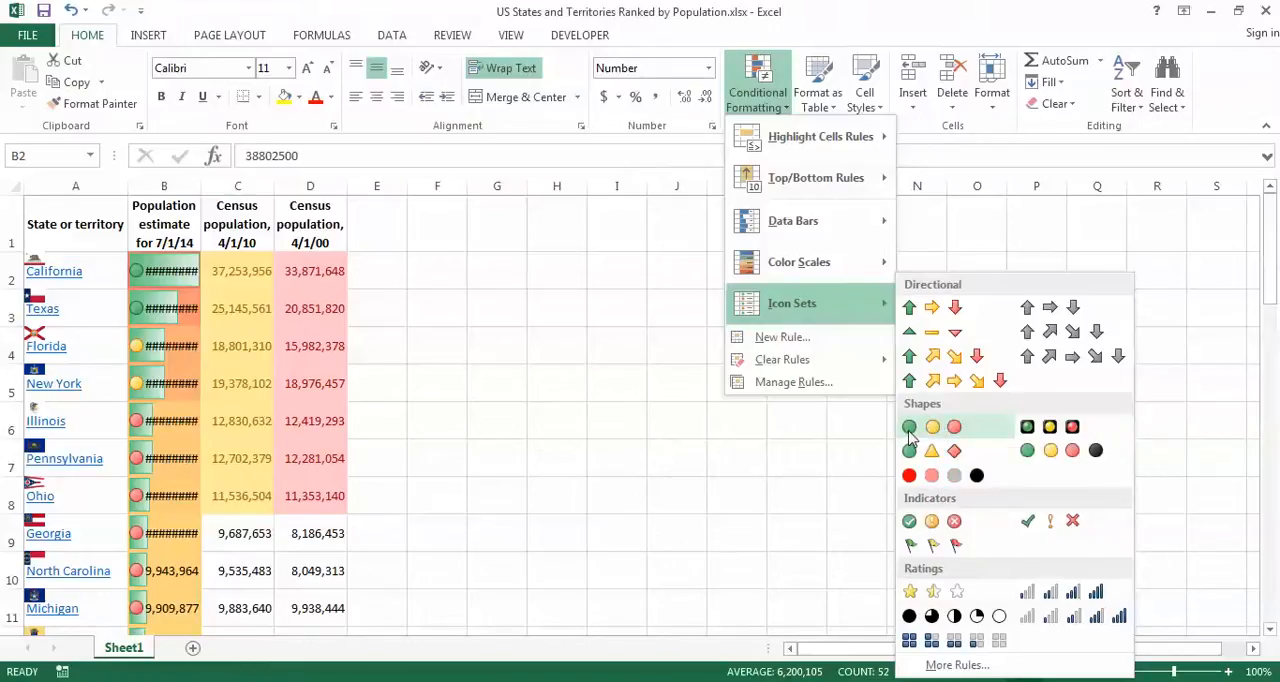
click(950, 434)
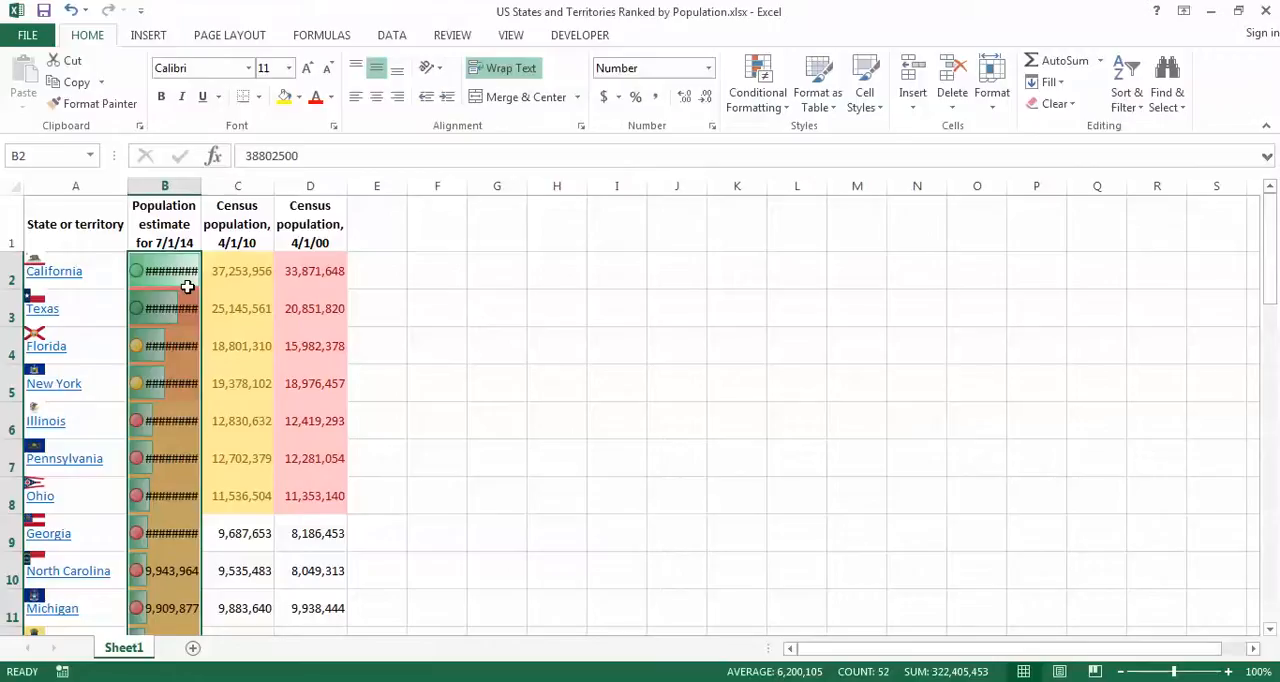
double_click(203, 188)
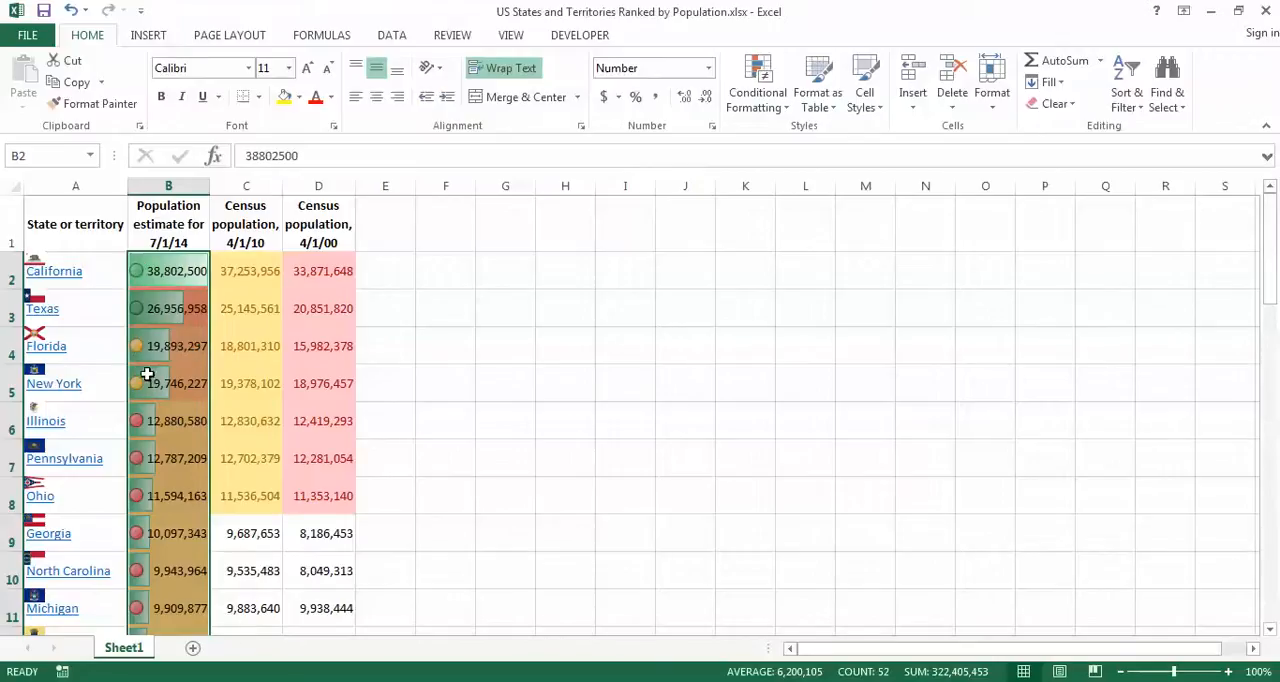
Step: Delete the Graded Color Scale rule from B2:B53 in the Conditional Formatting Rules Manager
click(770, 116)
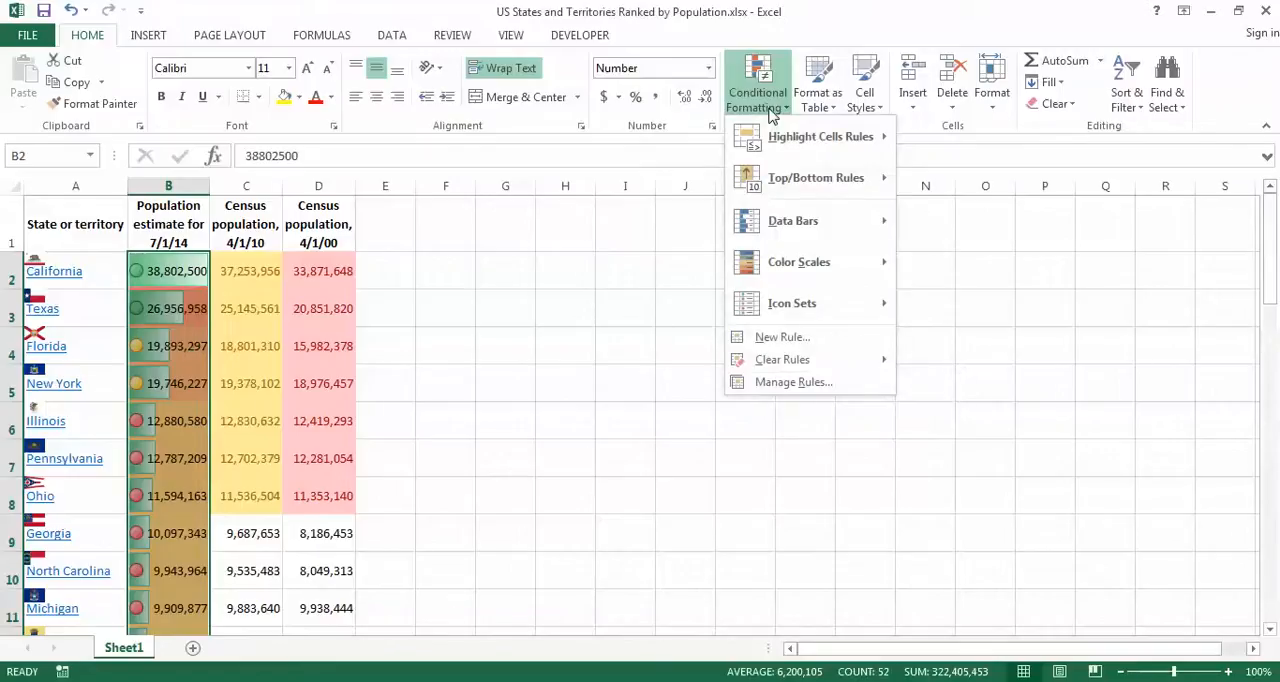
mouse_move(793, 313)
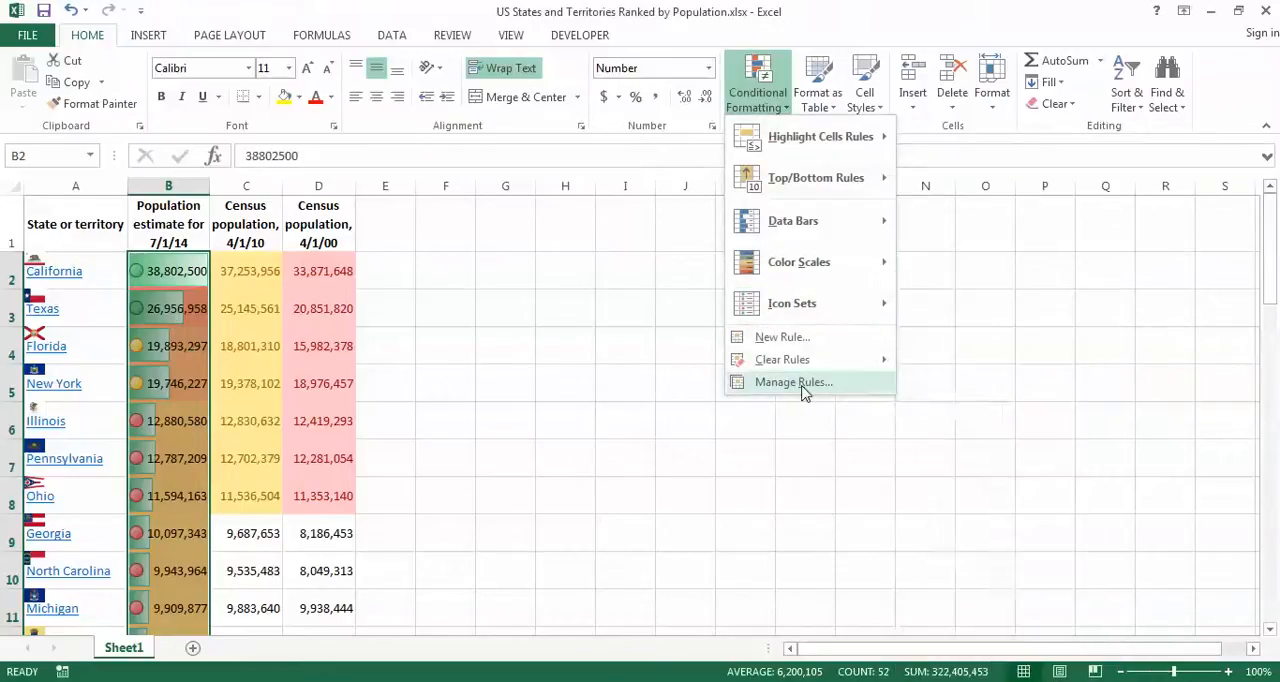
click(793, 382)
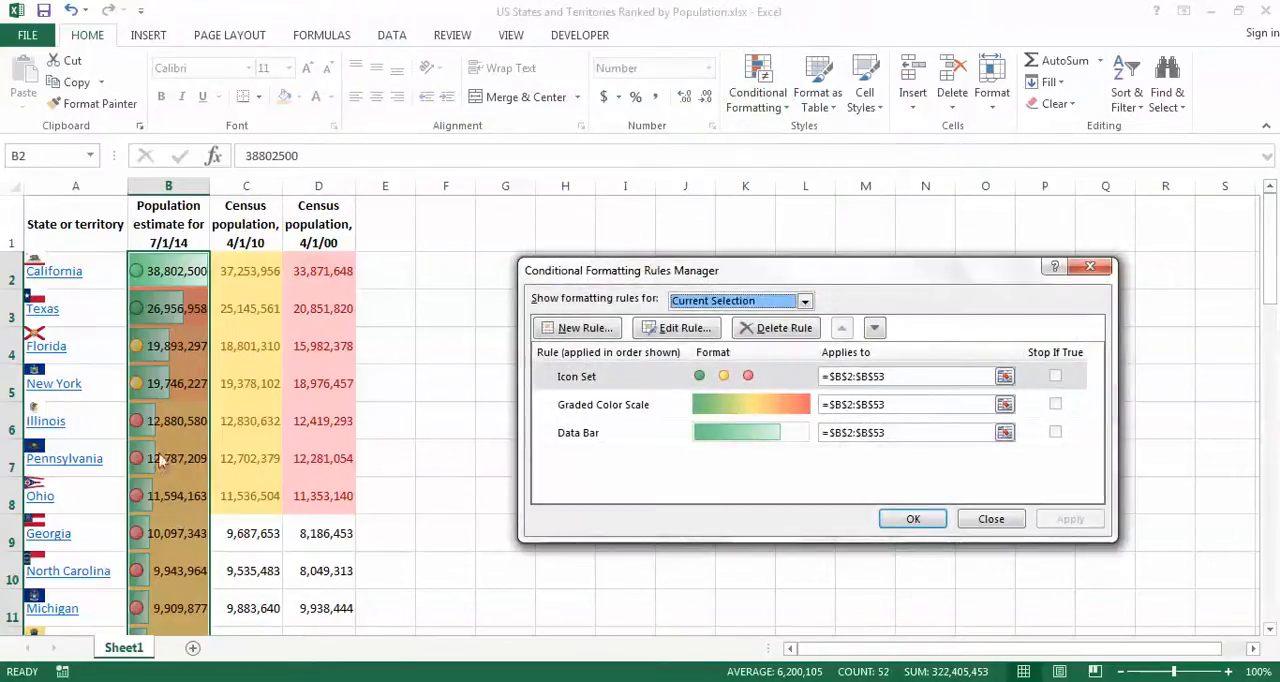
click(625, 410)
click(762, 332)
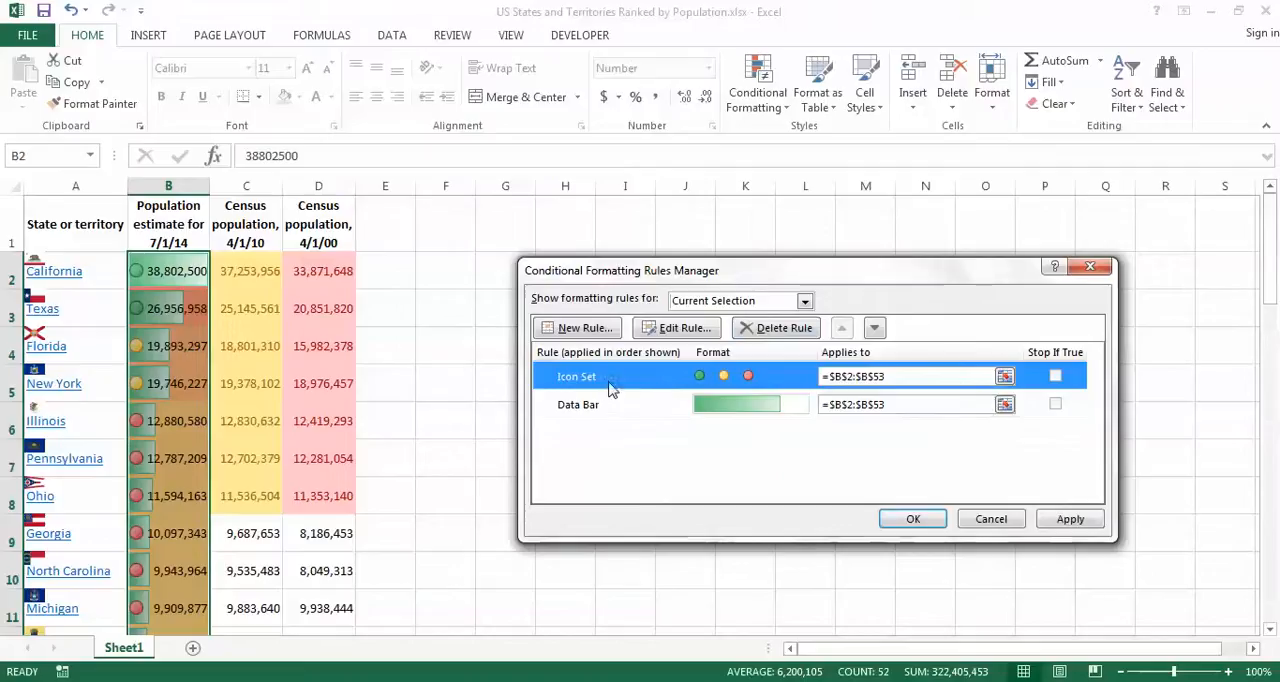
Step: Open the Icon Set rule for editing and change the type of both the green and yellow icon thresholds to Number
click(675, 330)
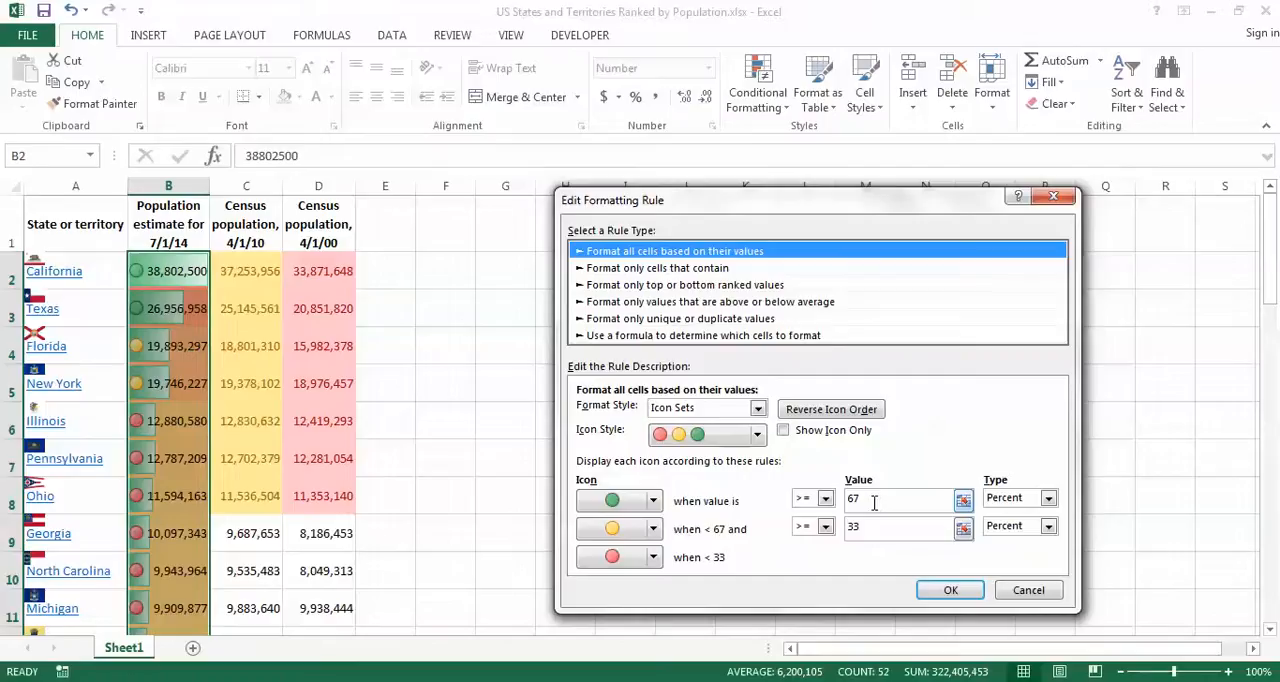
click(1048, 497)
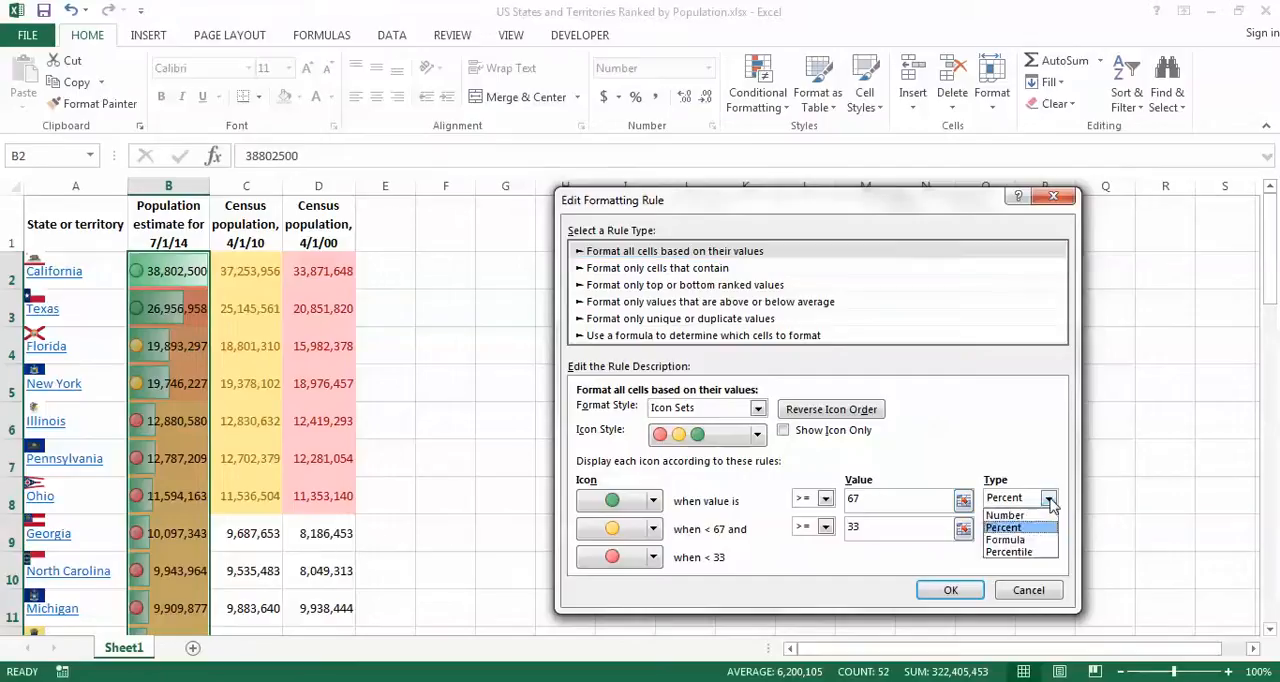
click(1040, 511)
click(1048, 526)
click(1040, 540)
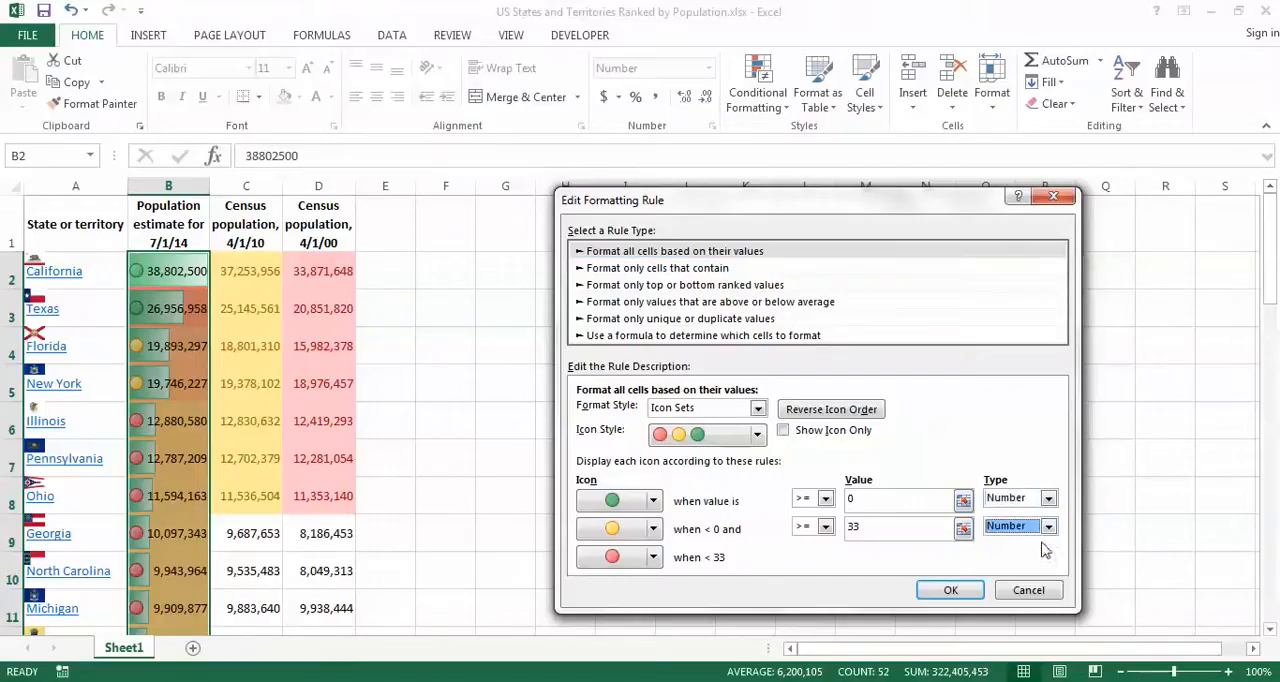
Step: Set the green icon threshold to 10000000 and the yellow icon threshold to 1000000, and apply the edited rules to B2:B53
click(885, 503)
key(BackSpace)
text(10000000)
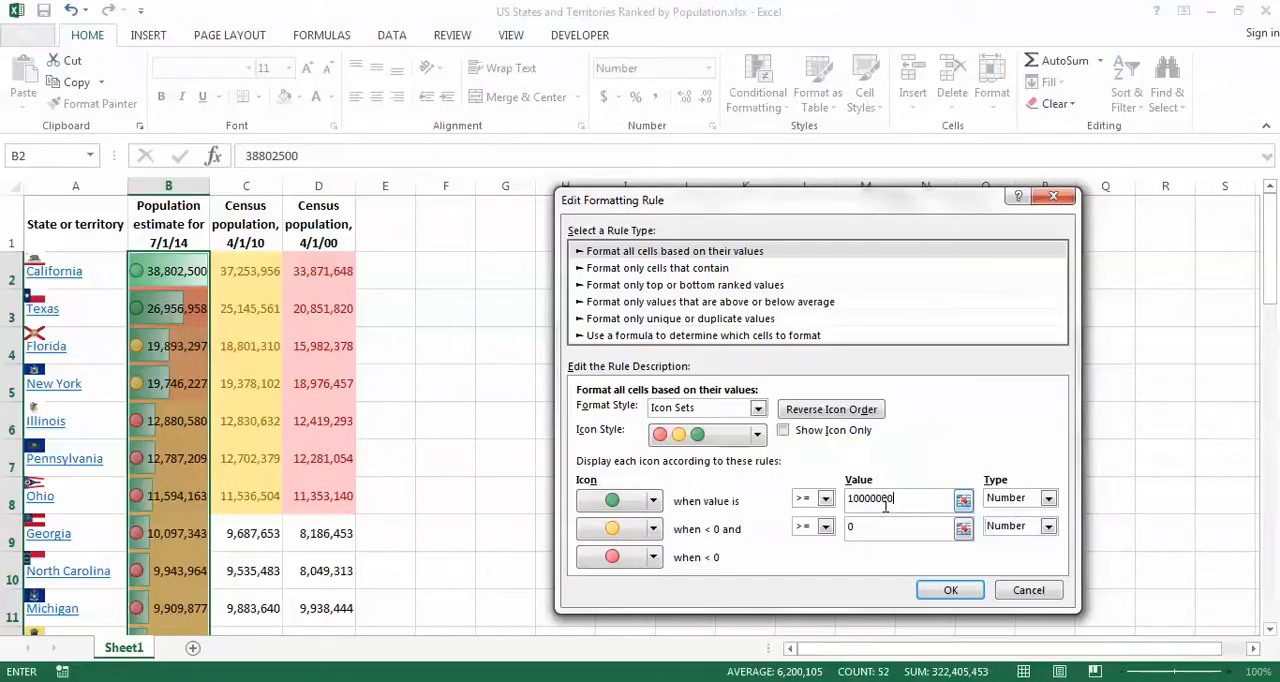
key(Tab)
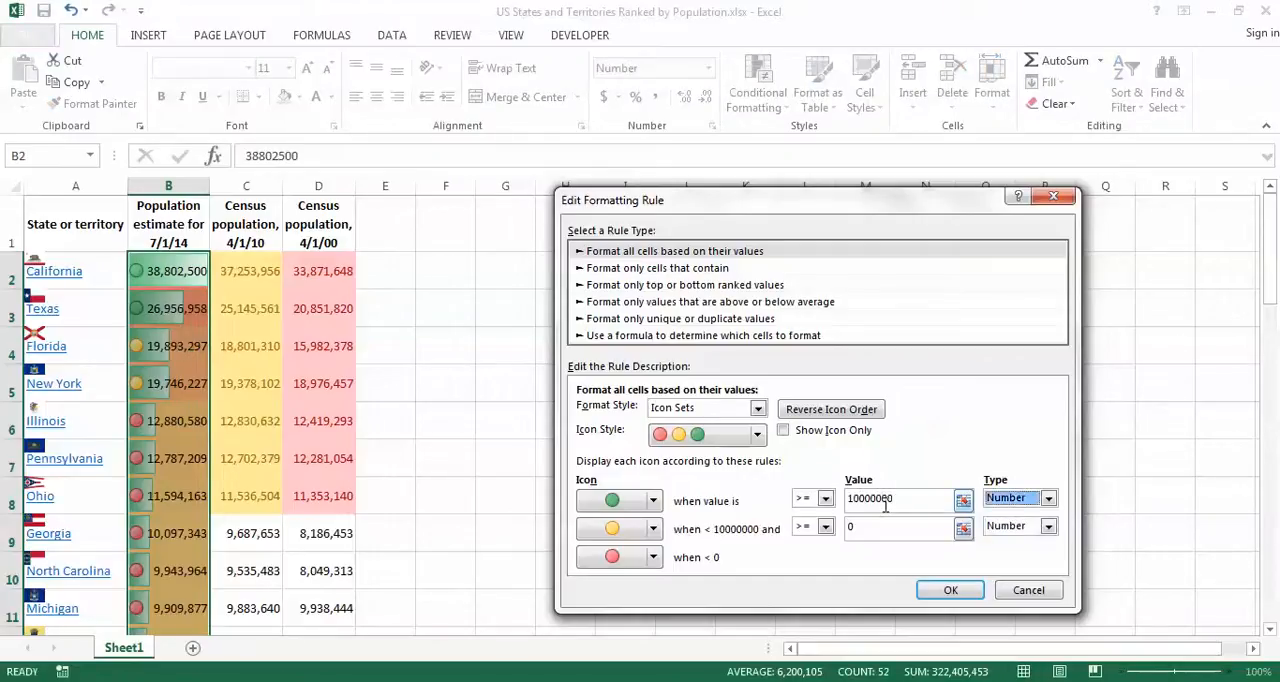
key(Tab)
key(Tab)
text(10)
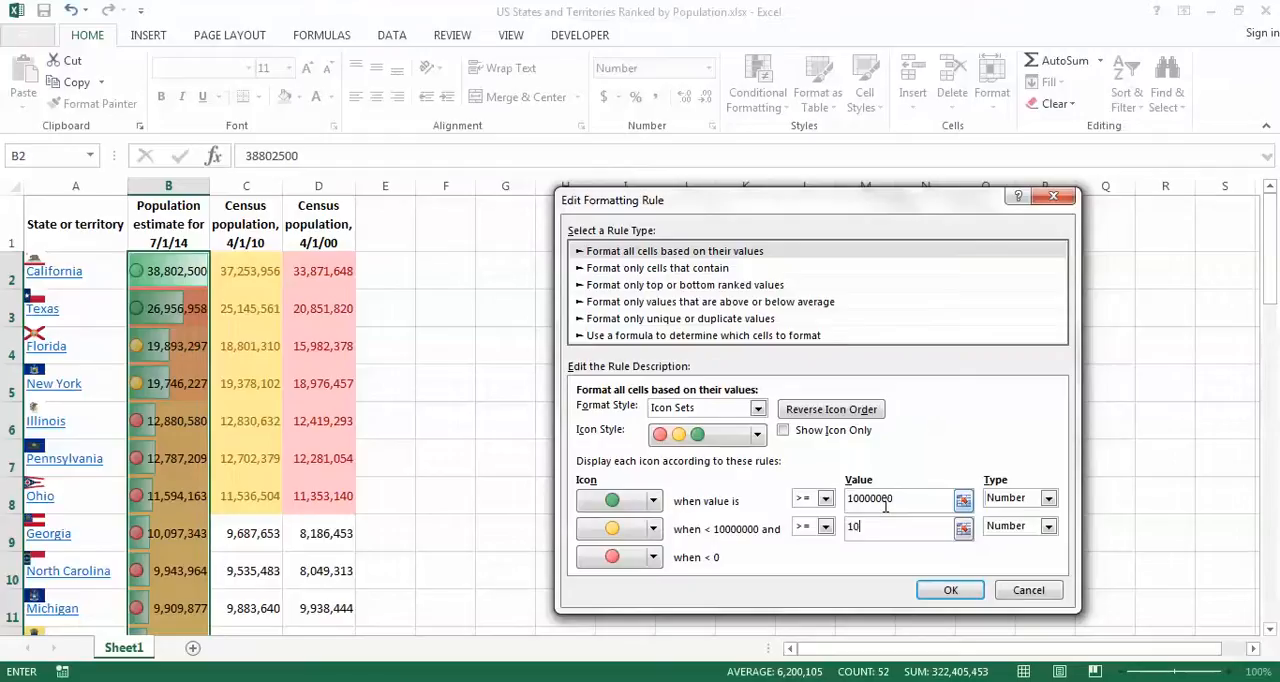
text(00000)
key(Tab)
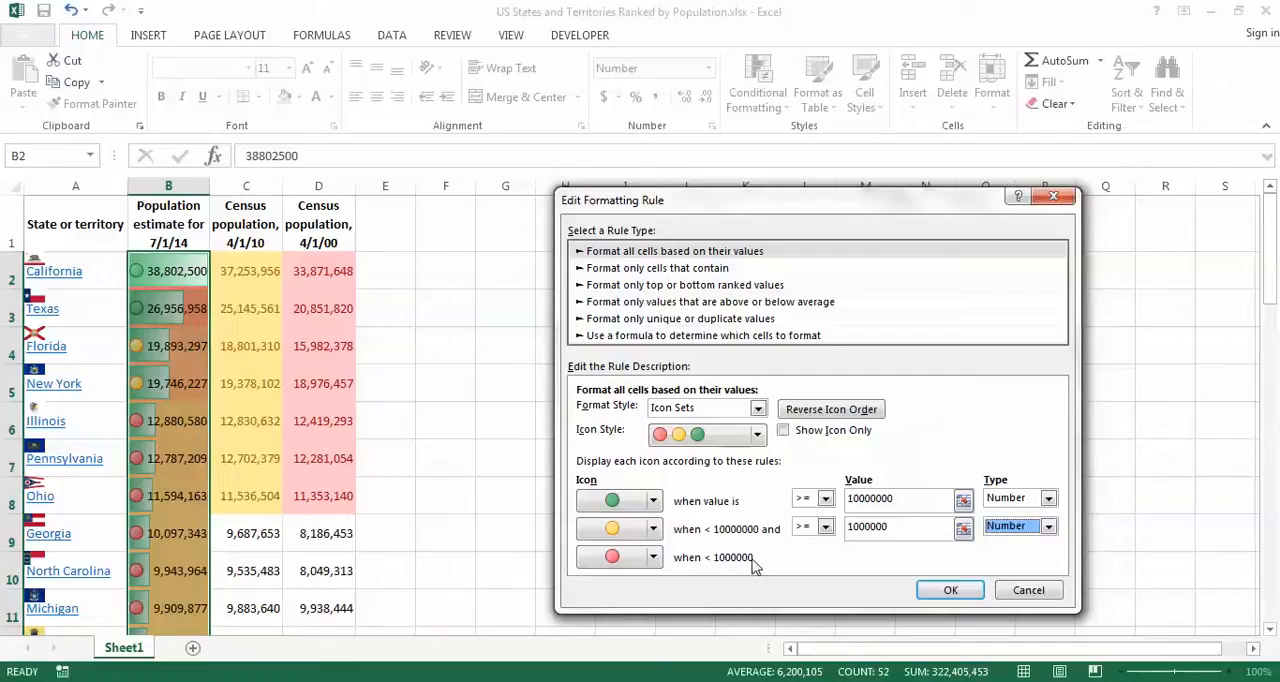
click(946, 591)
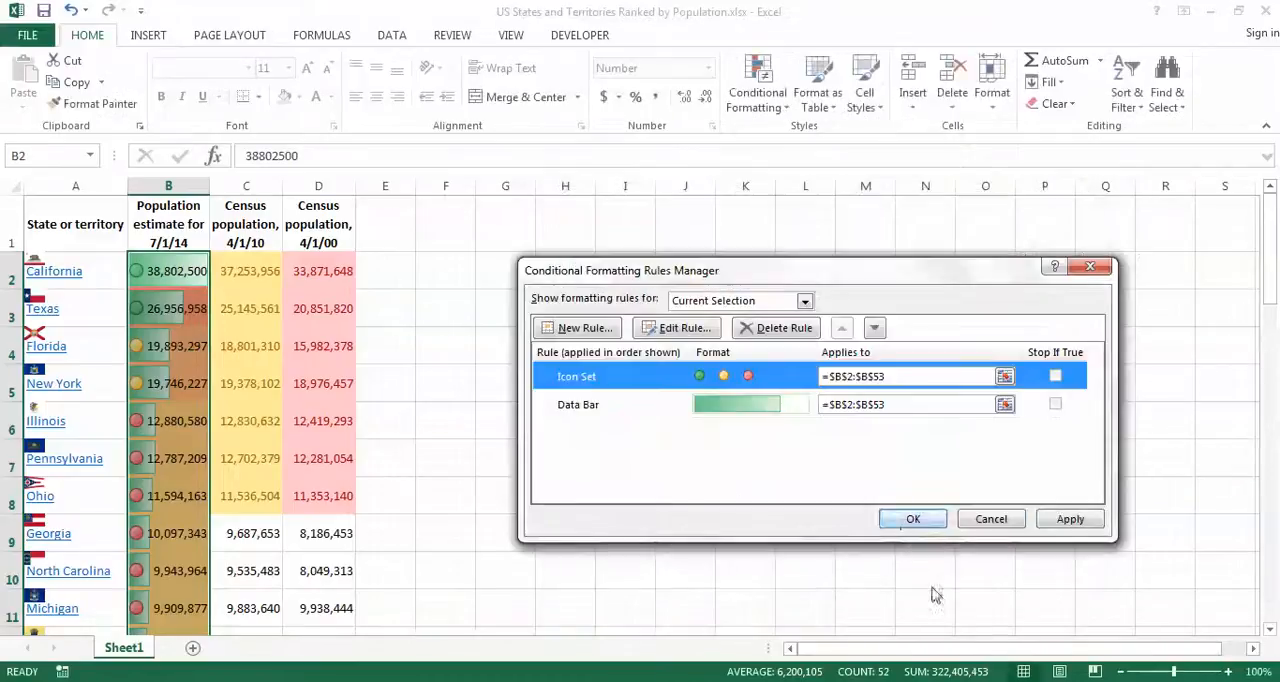
click(911, 519)
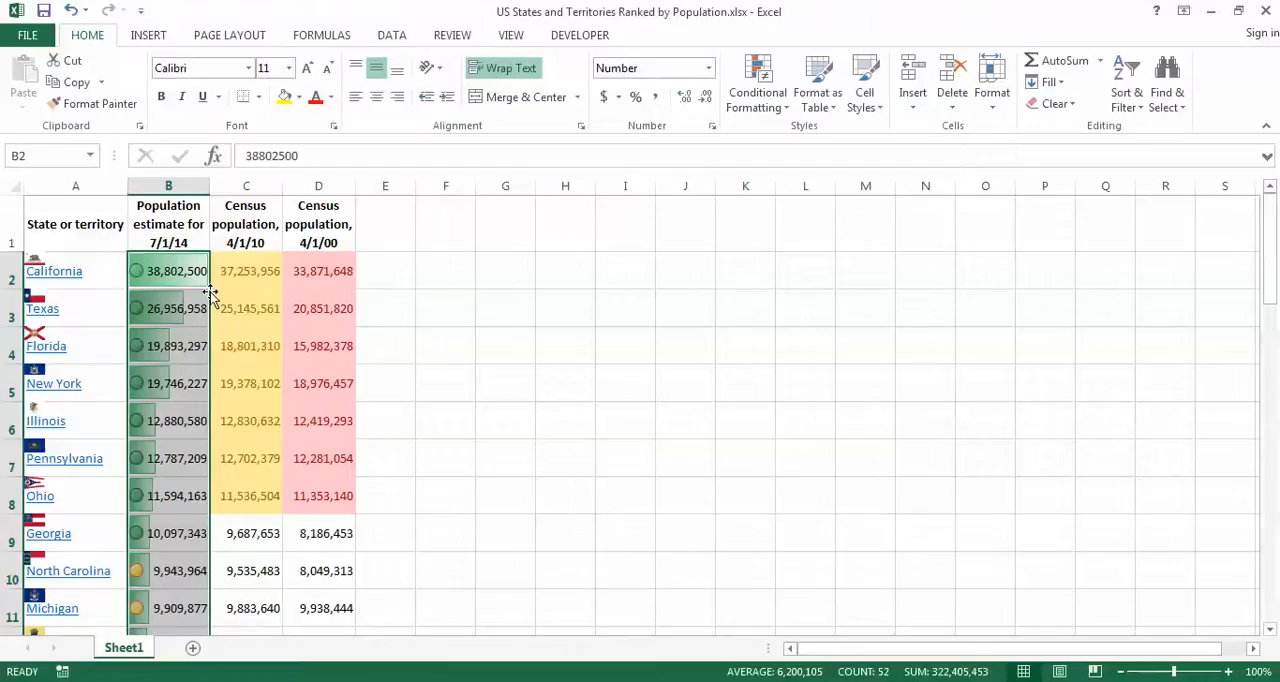
Step: Check the icon colors against the population estimates from California down to the least populous states
click(400, 271)
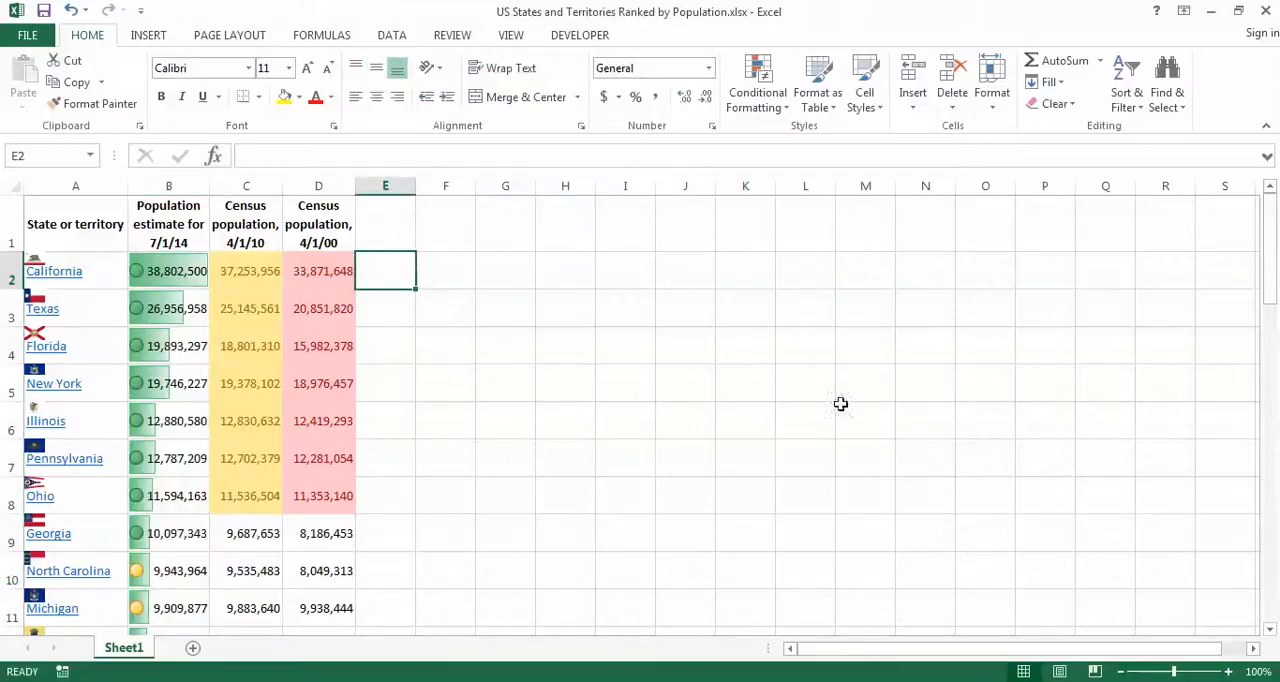
drag(1268, 290, 1272, 535)
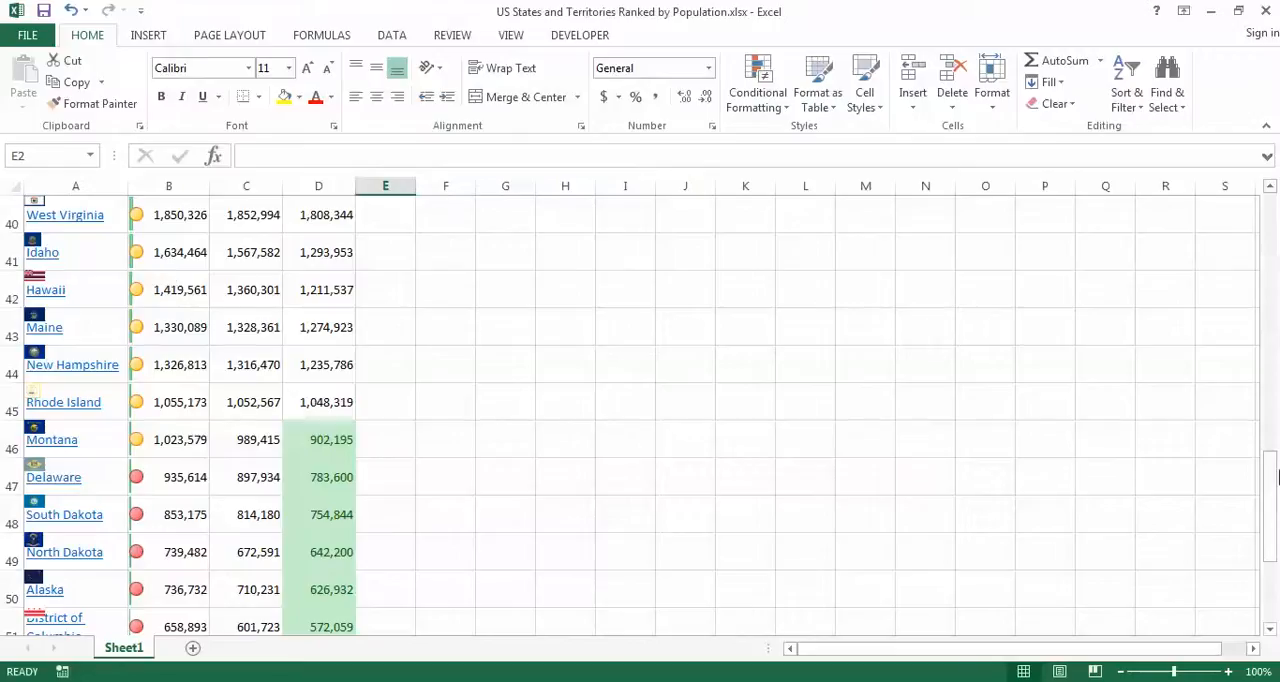
drag(1272, 513, 1268, 216)
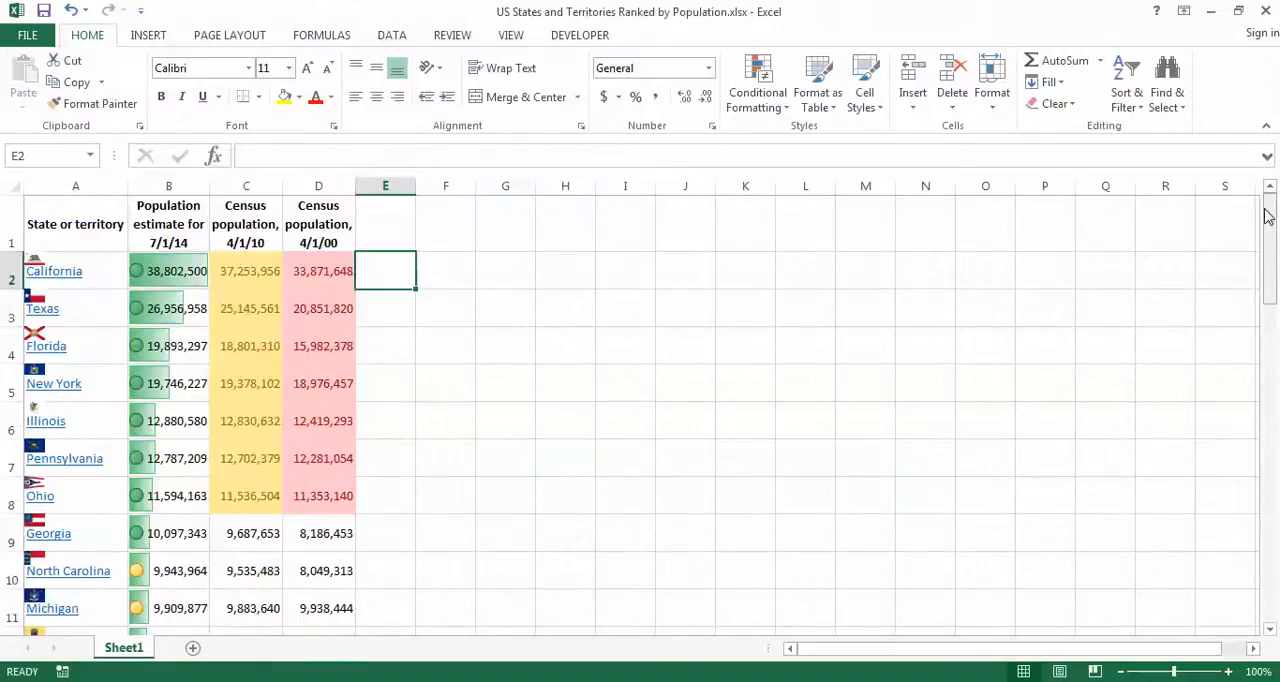